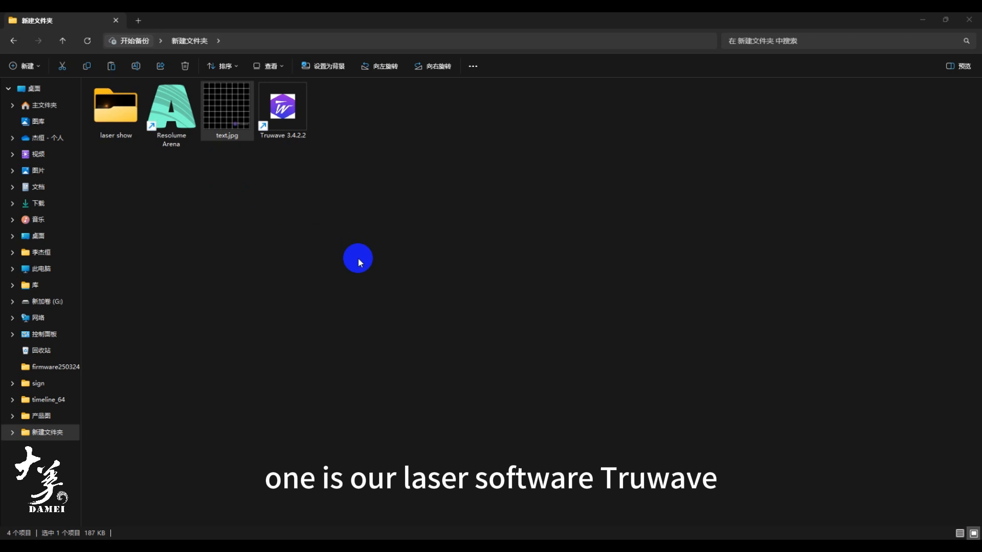
# - Open the laser show folder and preview main video.mp4 in the media player
pyautogui.click(234, 123)
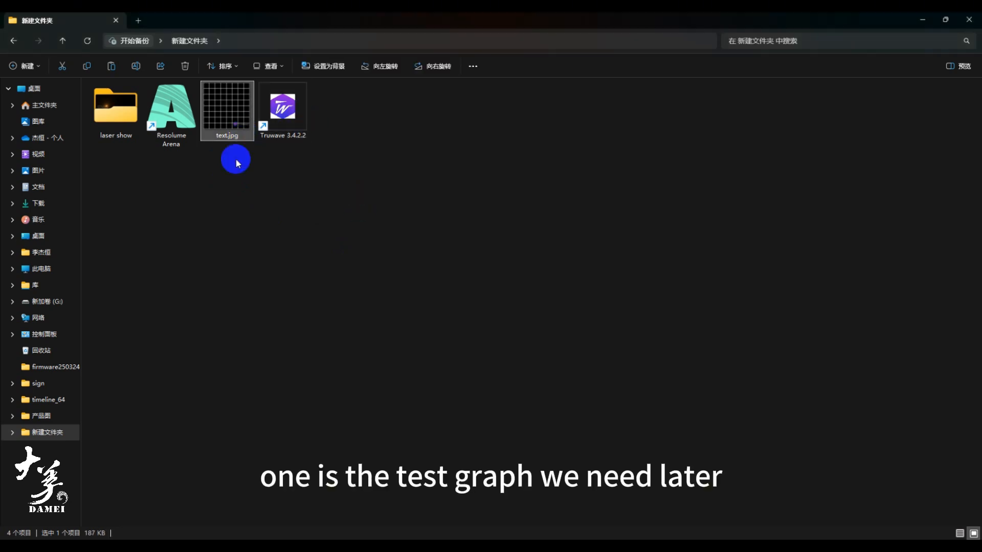
pyautogui.click(177, 145)
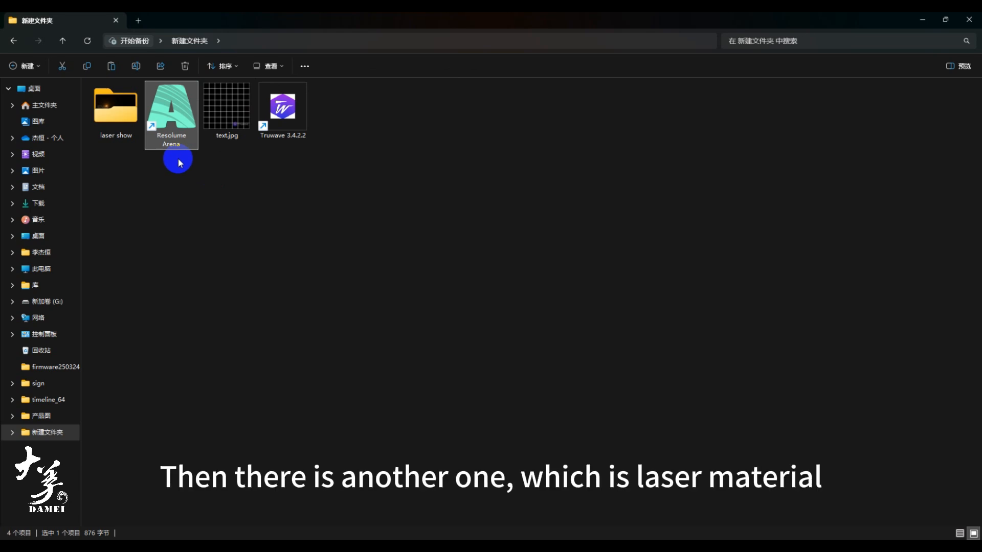
pyautogui.doubleClick(113, 115)
pyautogui.click(159, 117)
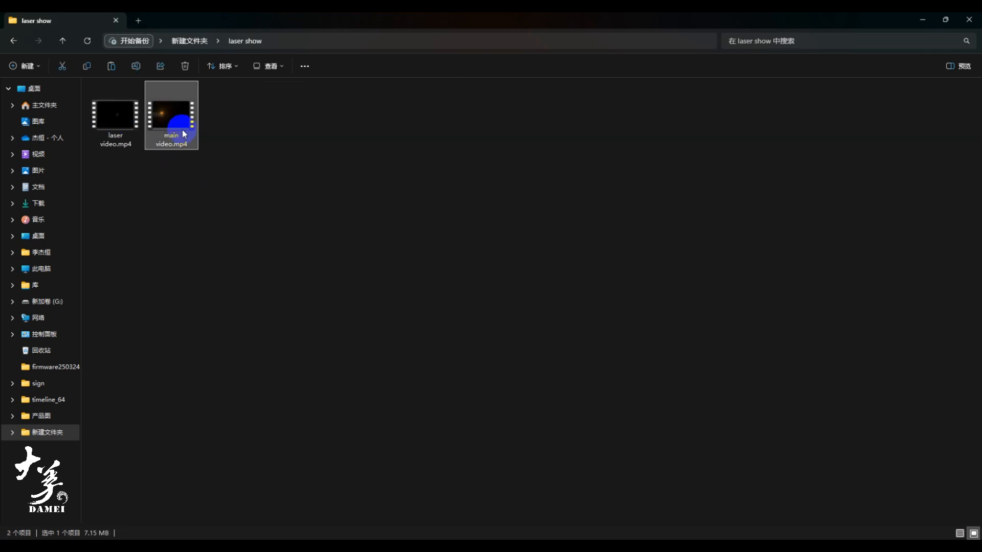
pyautogui.click(129, 144)
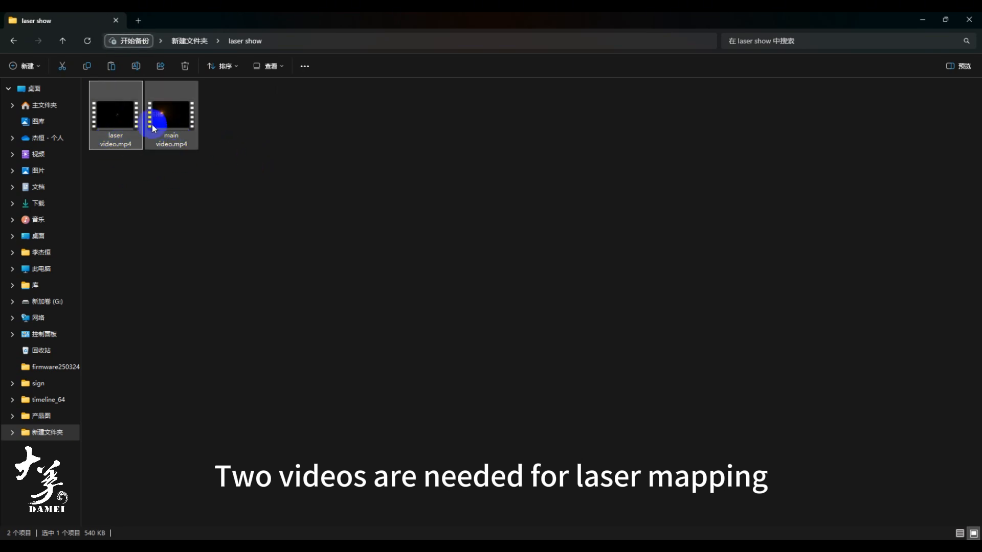
pyautogui.click(171, 121)
pyautogui.doubleClick(175, 121)
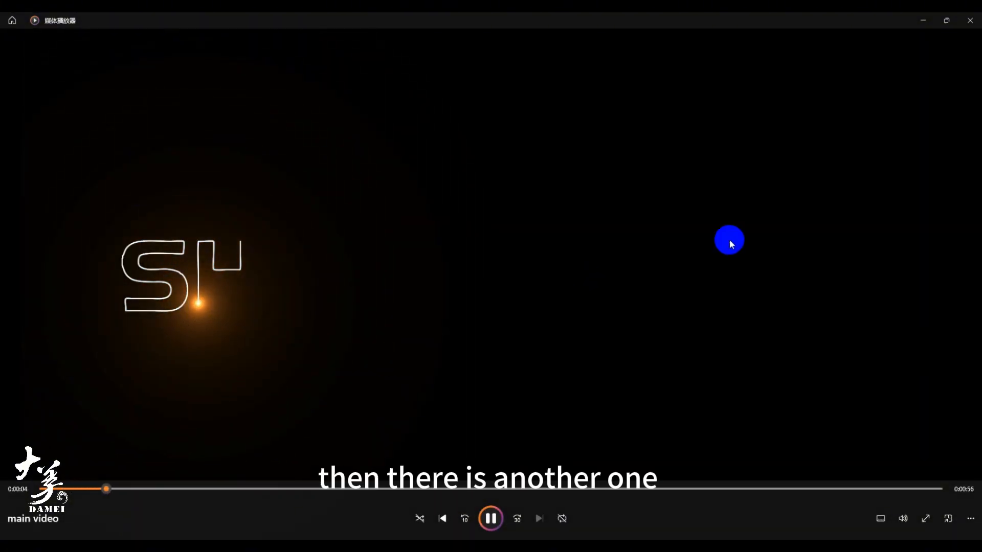
pyautogui.click(971, 21)
# - Play laser video.mp4 to review the laser footage, and close the player
pyautogui.click(117, 120)
pyautogui.doubleClick(116, 121)
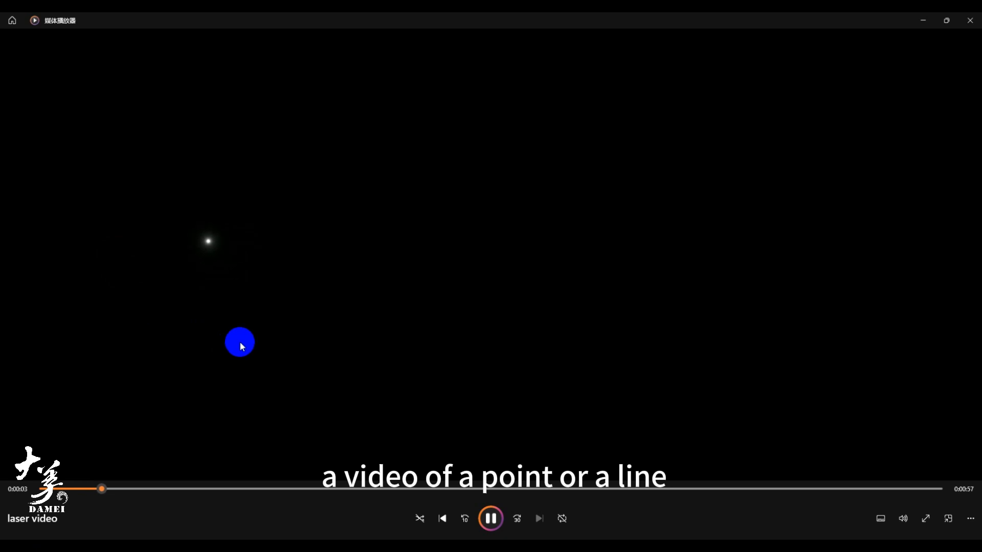
pyautogui.click(969, 20)
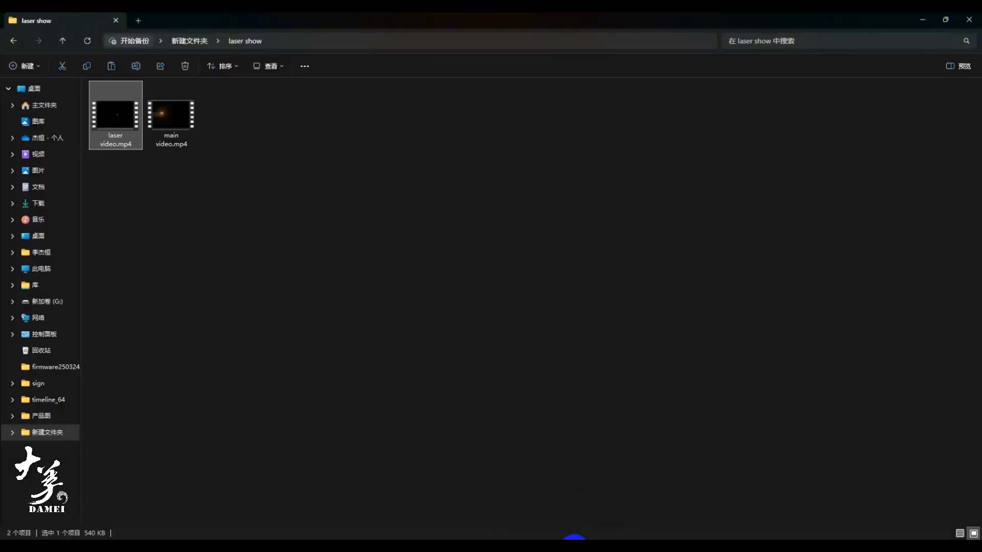
# - Switch to Truwave and choose 169.254.232.51 as the local host for the laser projectors
pyautogui.click(576, 548)
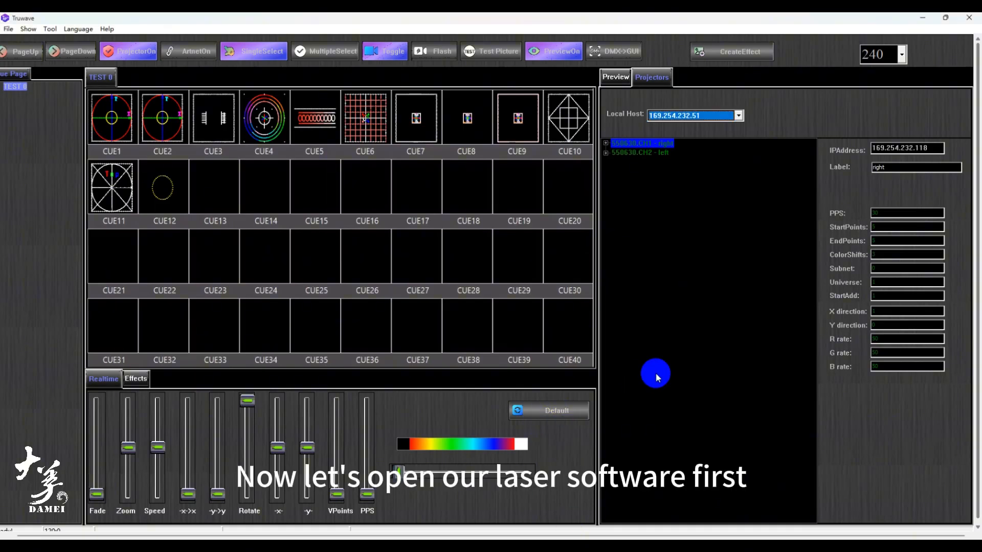
pyautogui.click(663, 116)
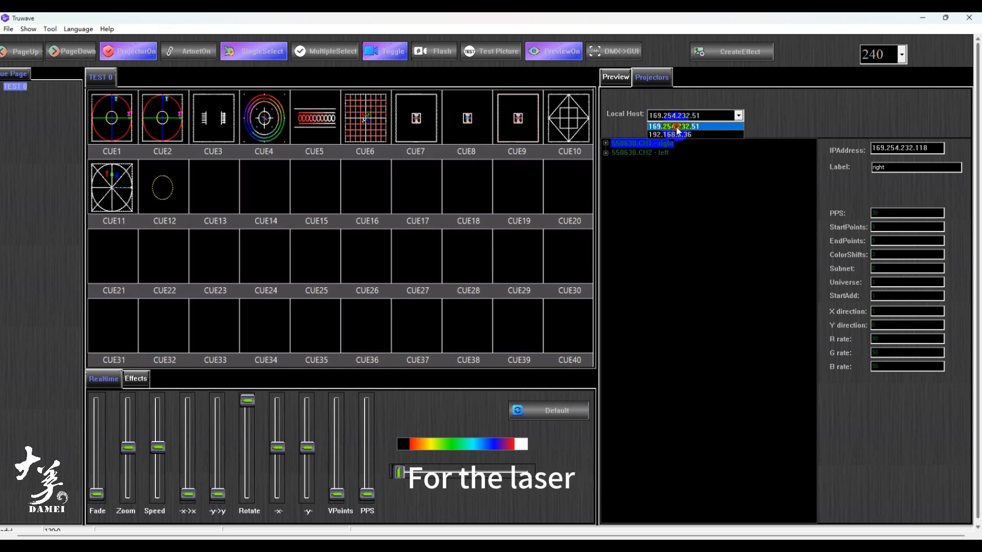
pyautogui.click(670, 127)
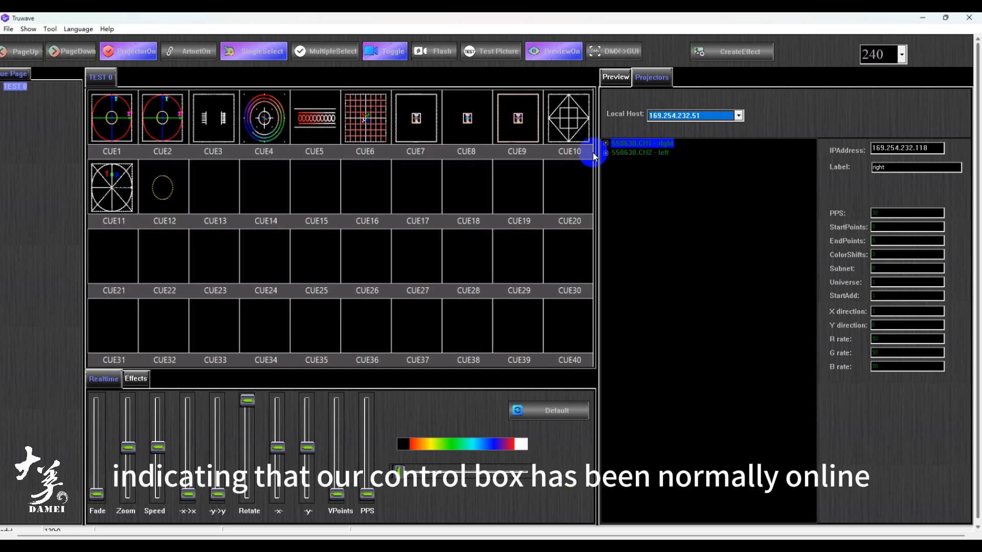
# - Auto-create the shows for the connected laser projectors, accepting that all existing show settings are cleared
pyautogui.click(625, 80)
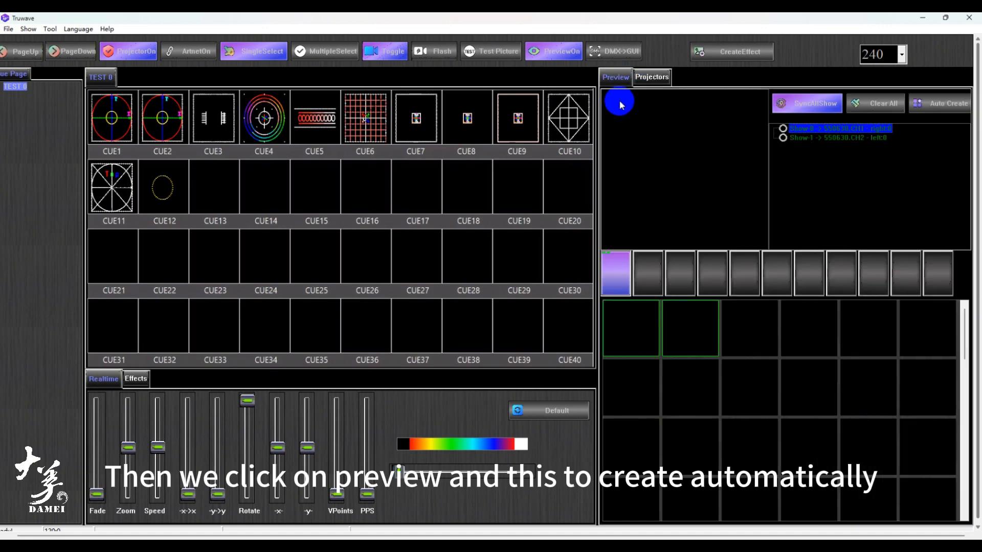
pyautogui.click(940, 102)
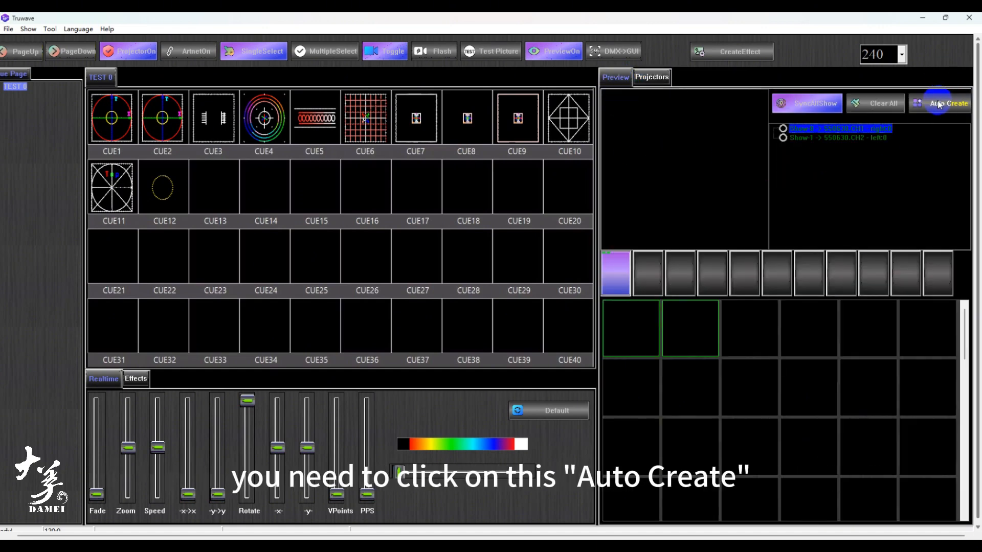
pyautogui.click(940, 104)
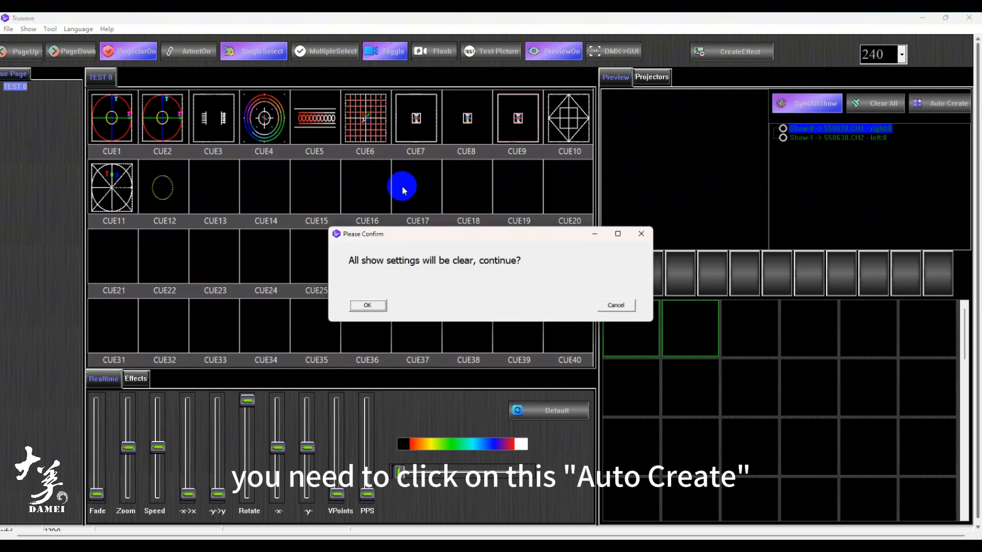
pyautogui.click(380, 310)
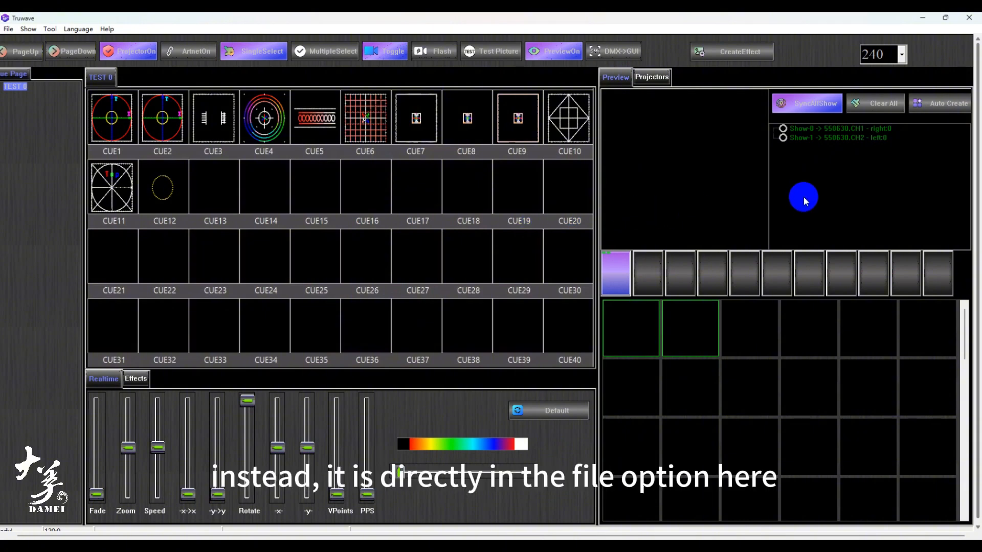
pyautogui.click(8, 30)
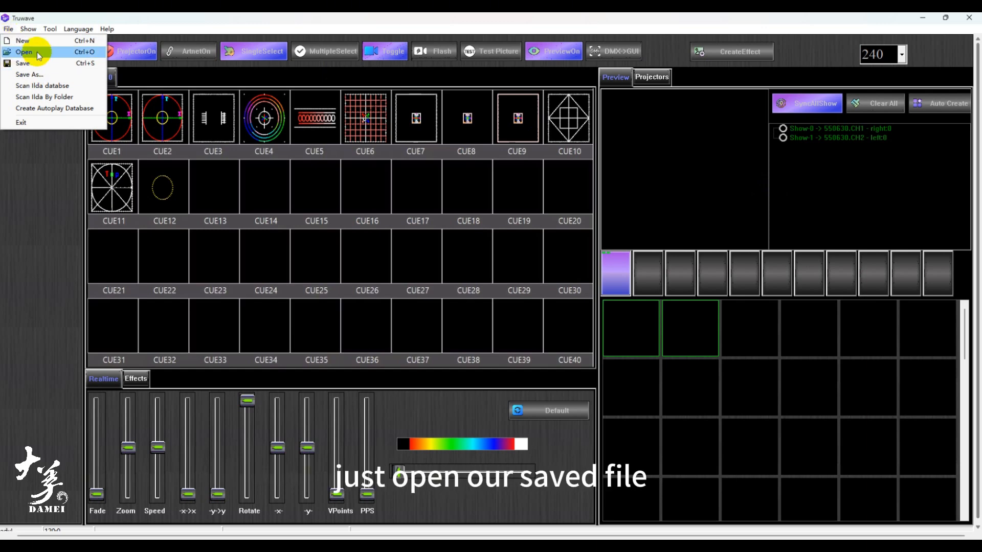
pyautogui.click(172, 26)
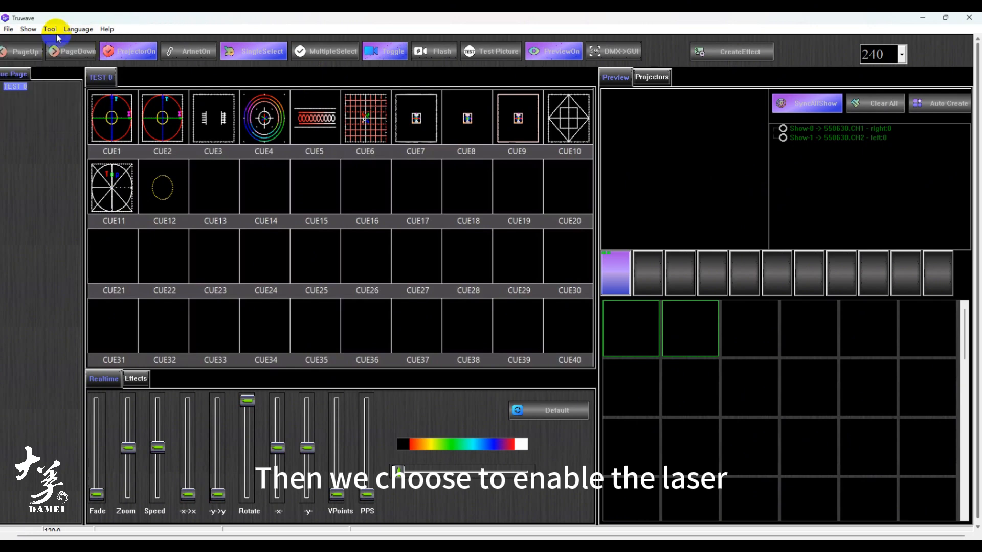
pyautogui.click(56, 35)
pyautogui.click(140, 51)
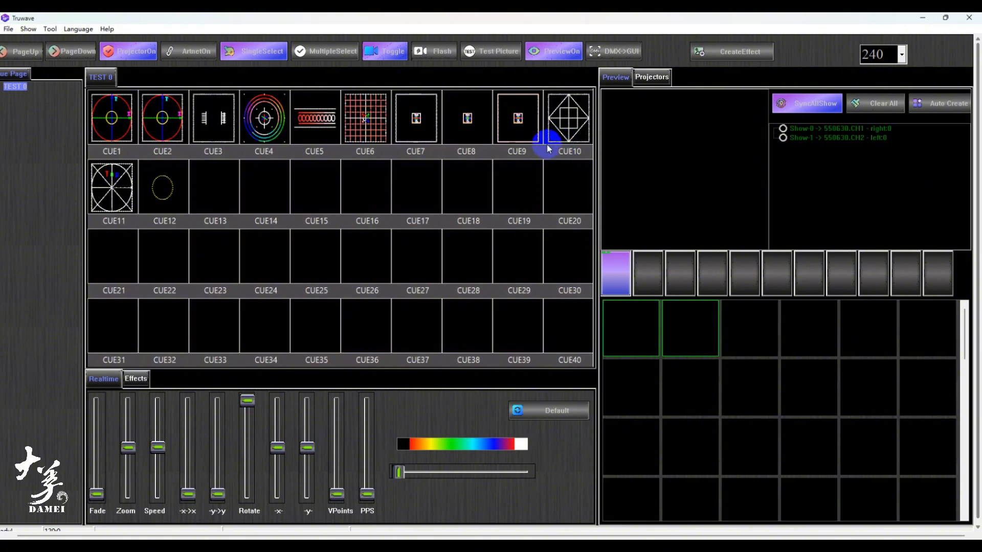
# - Switch to Resolume Arena and open the Advanced Output settings, keeping Display 4 (1920x1080) as Screen 1's output device
pyautogui.moveTo(628, 547)
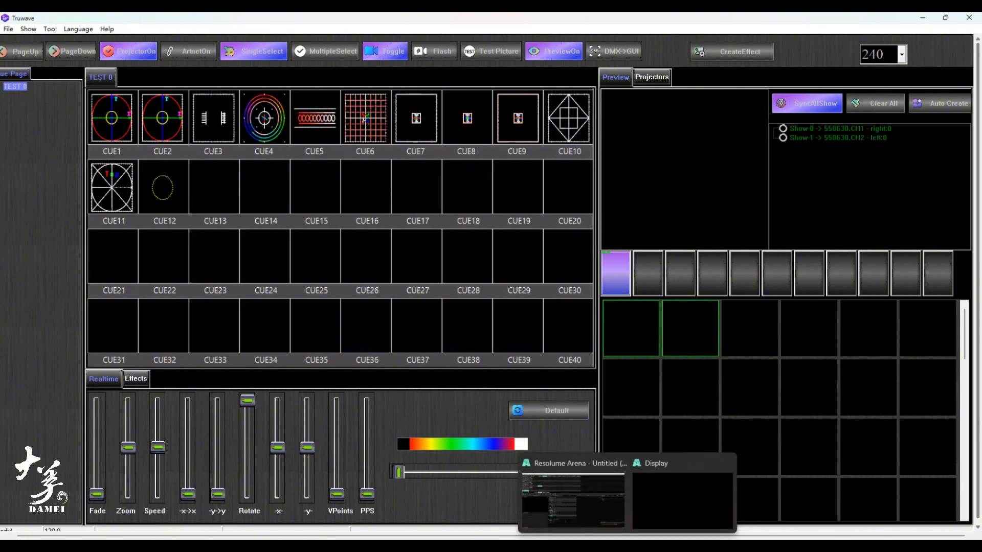
pyautogui.click(586, 495)
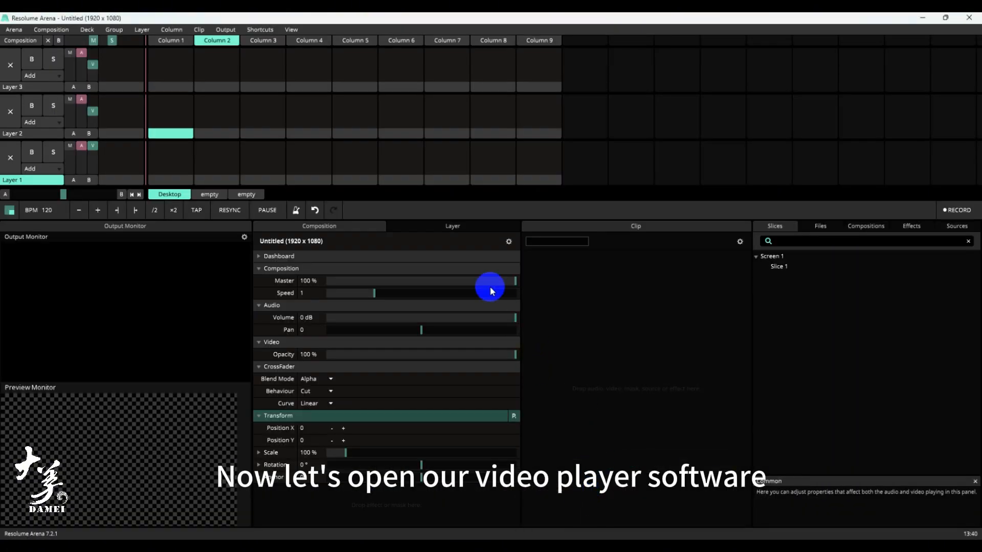
pyautogui.click(225, 29)
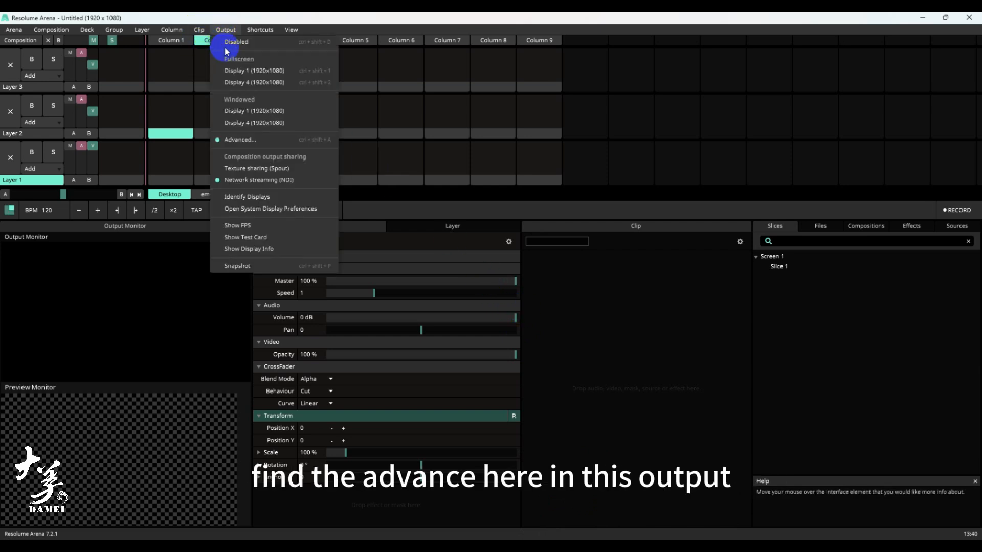
pyautogui.click(241, 141)
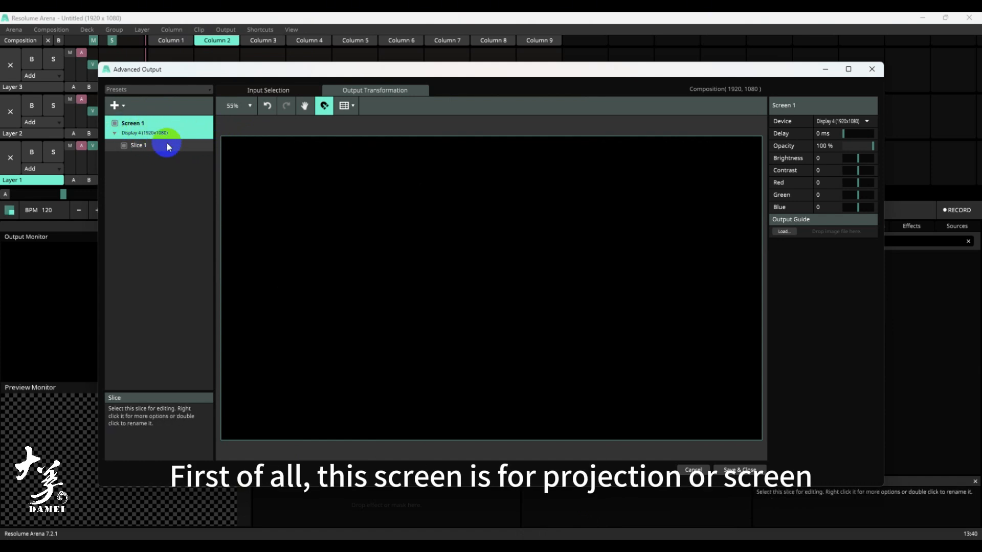
pyautogui.click(851, 123)
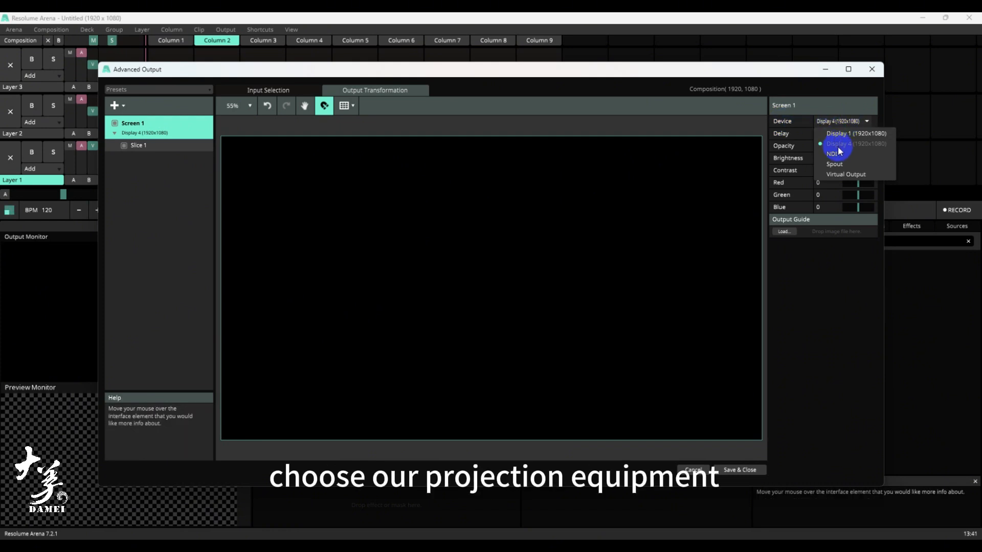
pyautogui.click(801, 298)
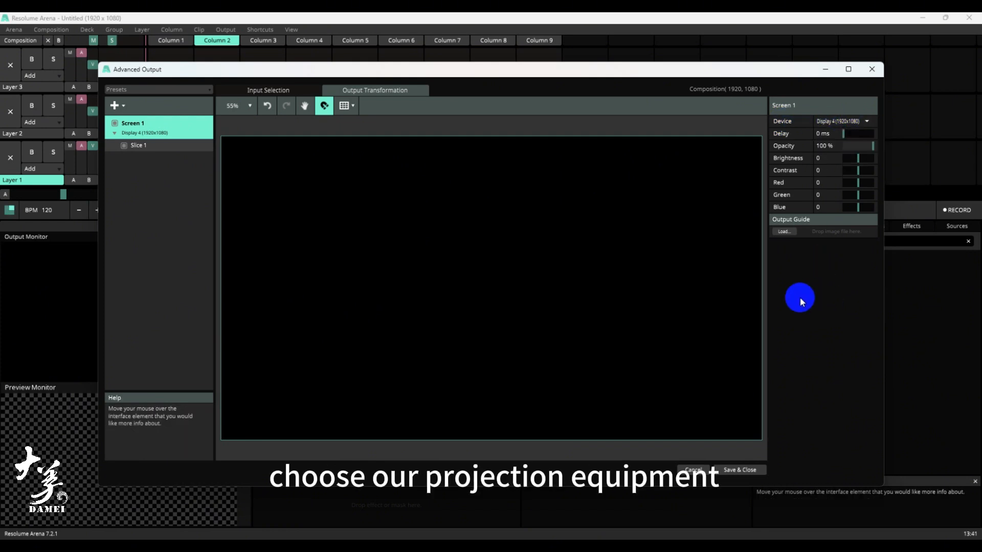
# - Set Screen 1's Slice 1 to Whole Area in both its input selection and its output transformation
pyautogui.click(285, 94)
pyautogui.click(128, 146)
pyautogui.rightClick(409, 258)
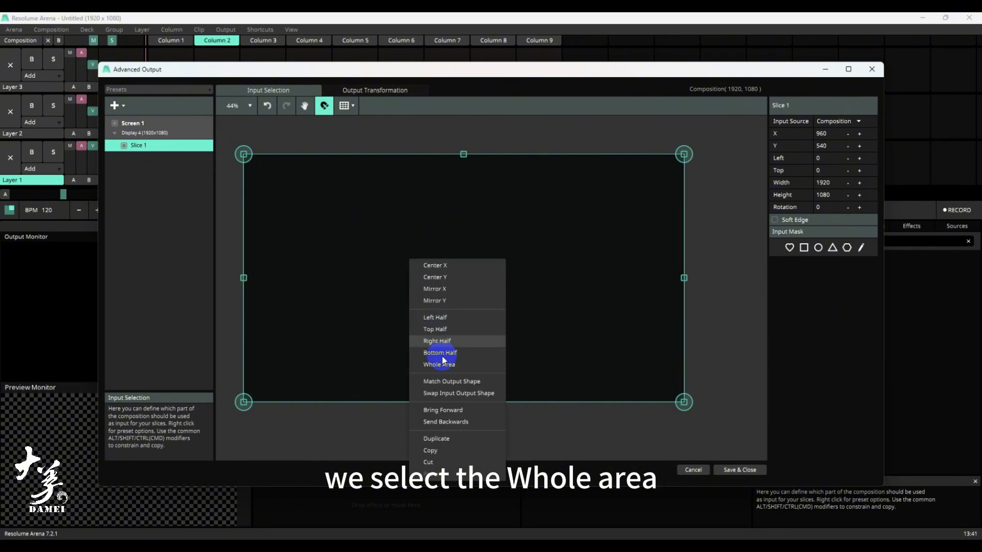
pyautogui.click(443, 363)
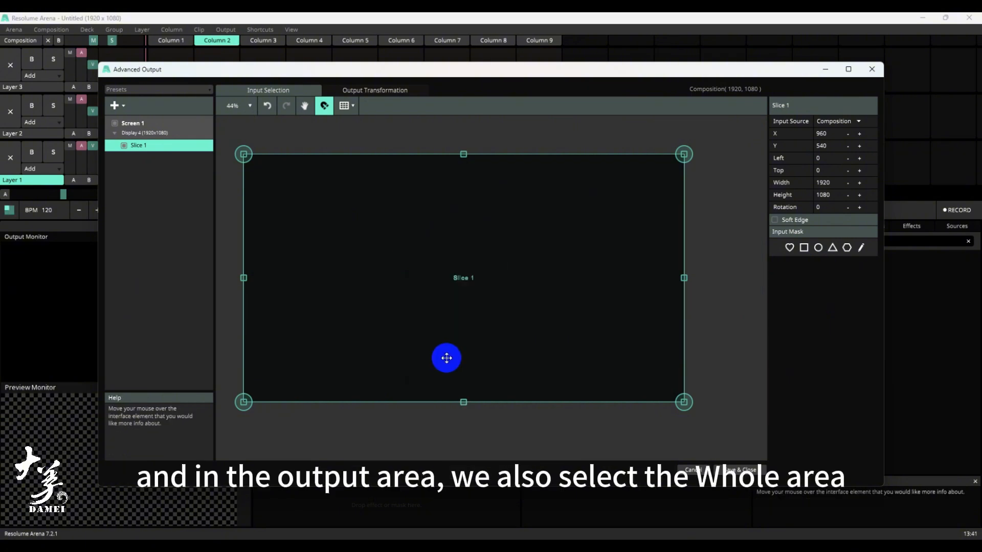
pyautogui.click(358, 92)
pyautogui.rightClick(417, 229)
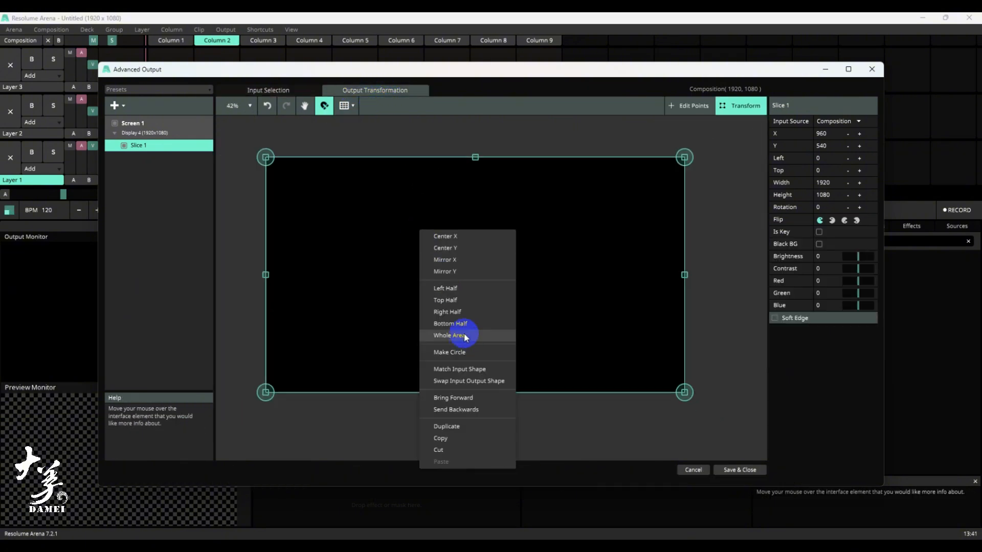
pyautogui.click(463, 336)
# - Add two new screens to the advanced output setup for the two lasers
pyautogui.click(116, 106)
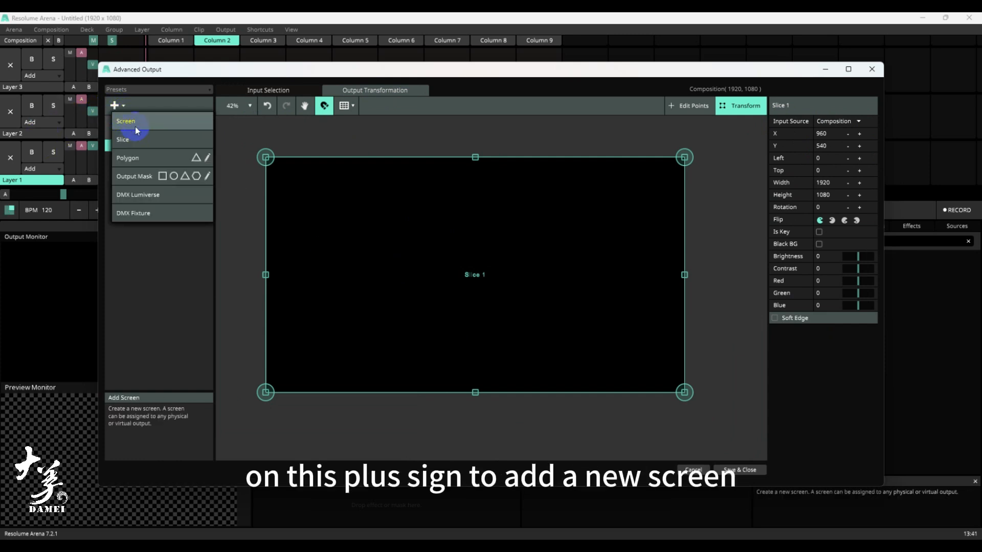
pyautogui.click(136, 128)
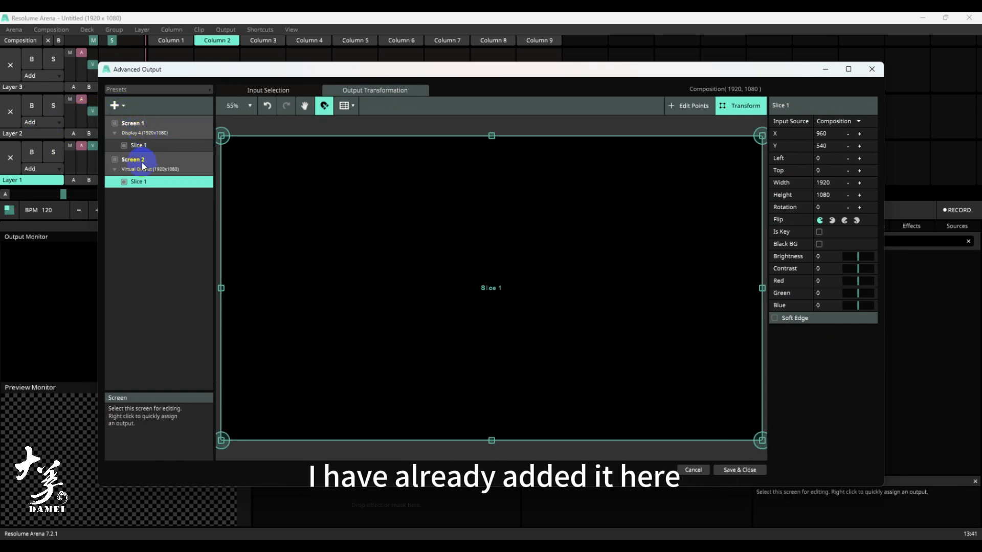
pyautogui.click(116, 106)
pyautogui.click(134, 127)
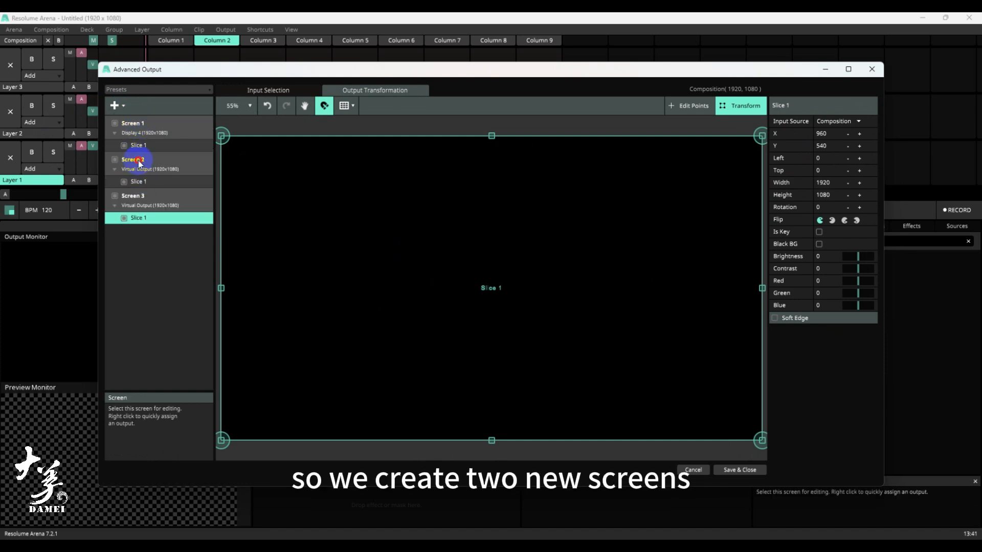
# - Rename Screen 2 as left and Screen 3 as right
pyautogui.doubleClick(138, 160)
pyautogui.write('left')
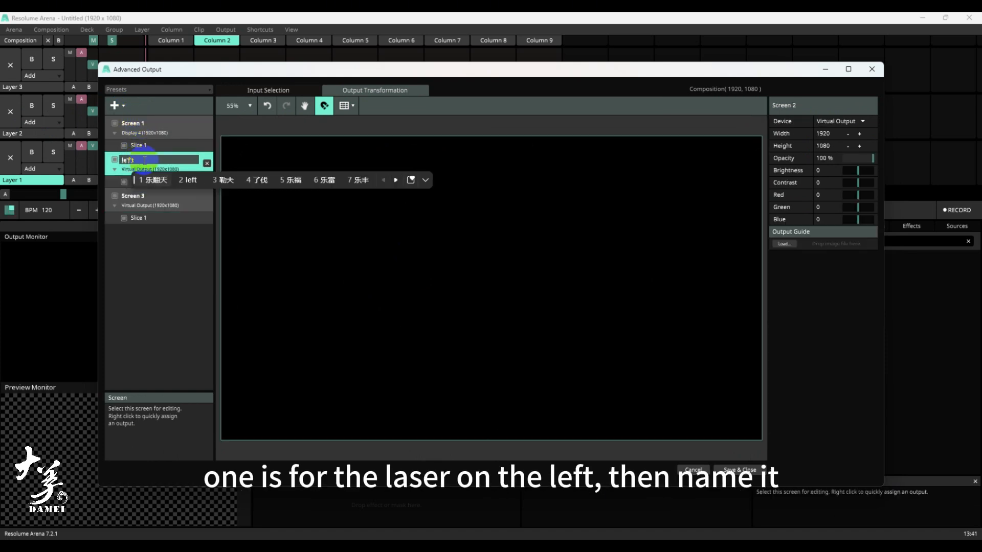
pyautogui.press('Return')
pyautogui.doubleClick(149, 196)
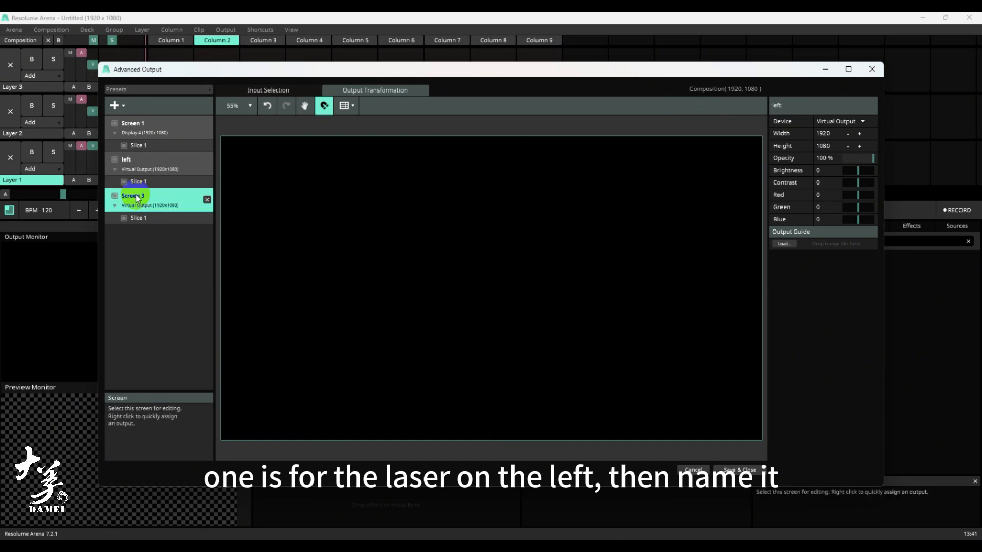
pyautogui.write('right')
pyautogui.press('Return')
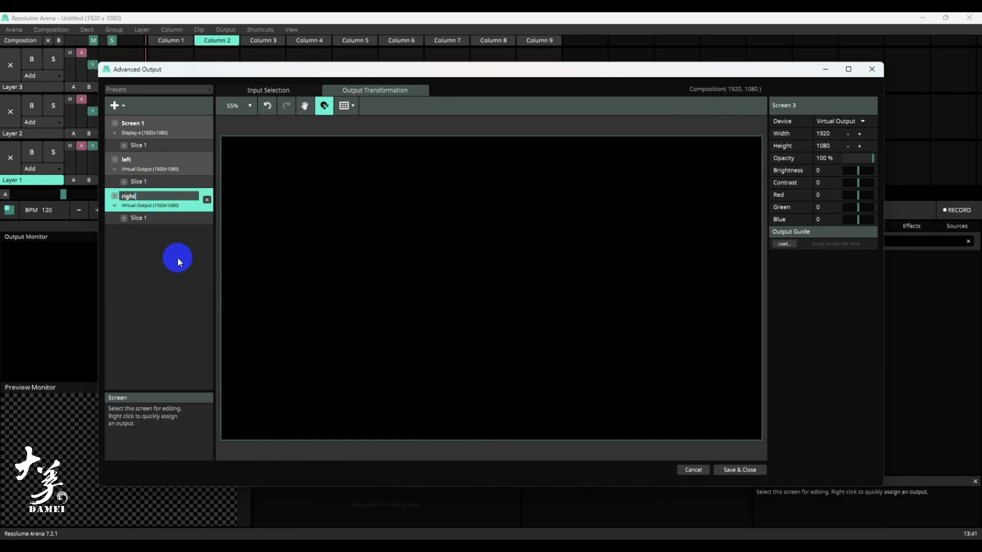
# - Set the output device of both the left and right screens to NDI
pyautogui.click(161, 165)
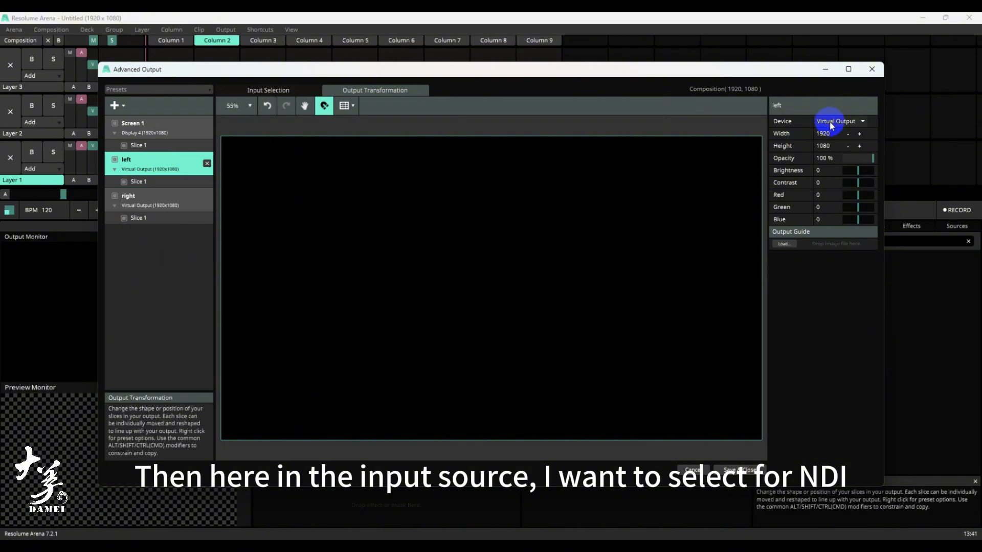
pyautogui.click(831, 123)
pyautogui.click(835, 151)
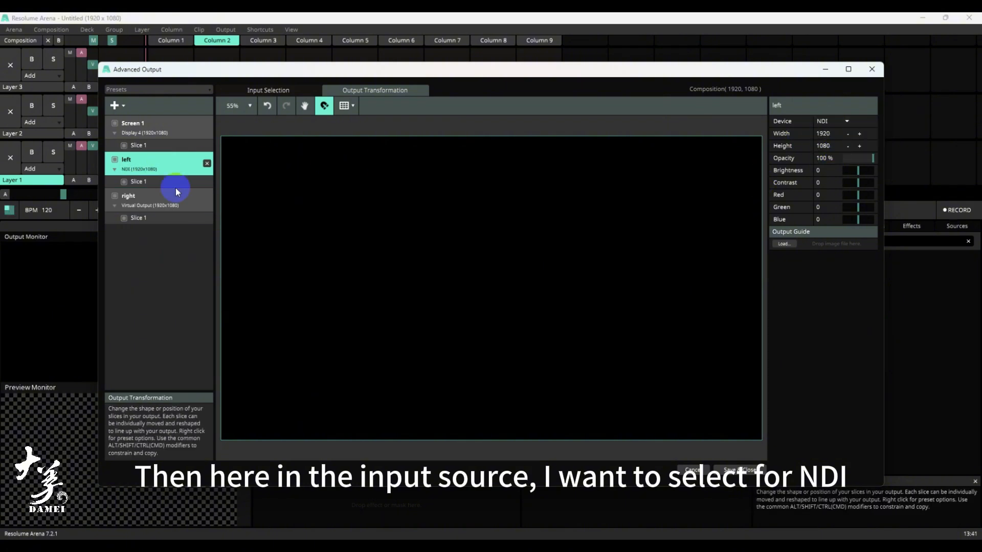
pyautogui.click(152, 205)
pyautogui.click(837, 123)
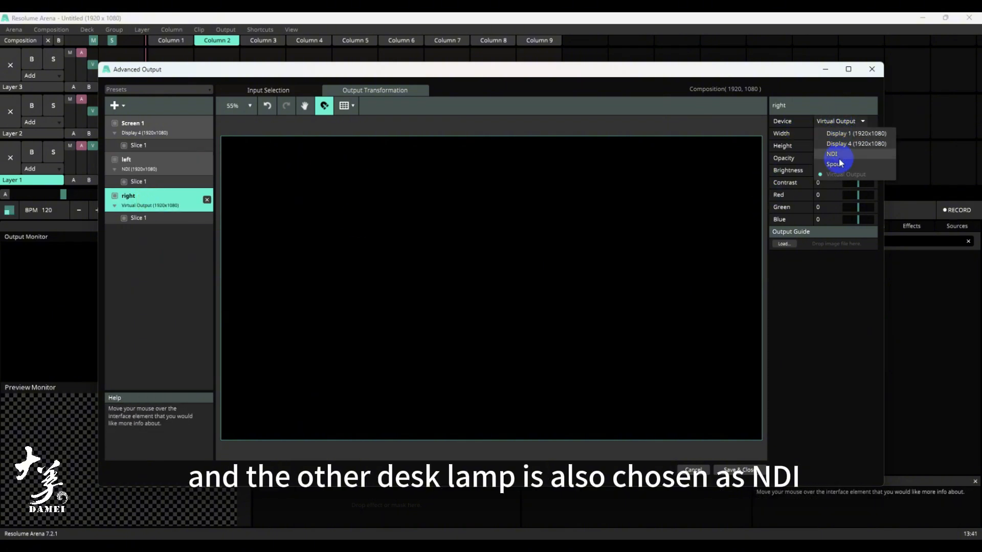
pyautogui.click(840, 156)
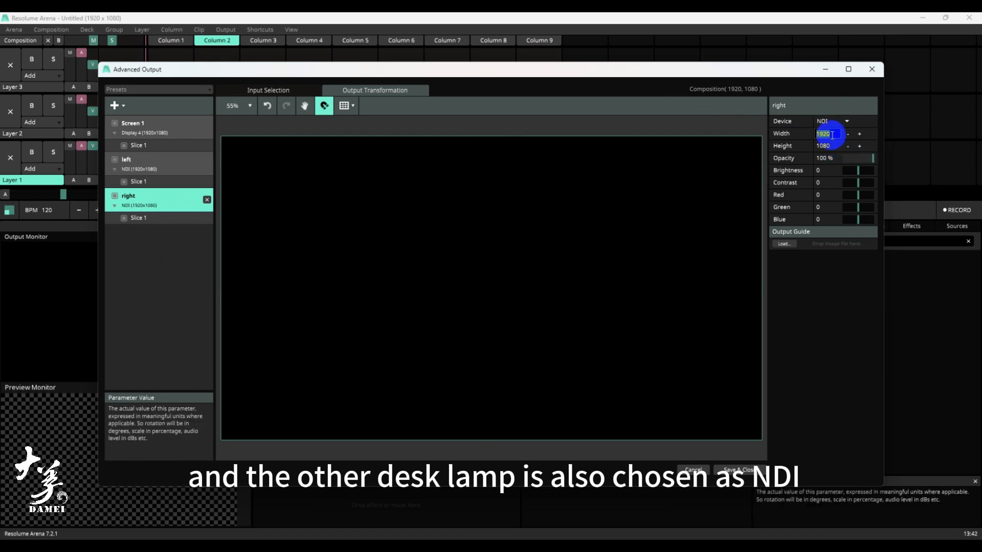
# - Set the right screen's output size to 640 wide by 360 high
pyautogui.press('Return')
pyautogui.click(827, 149)
pyautogui.write('36')
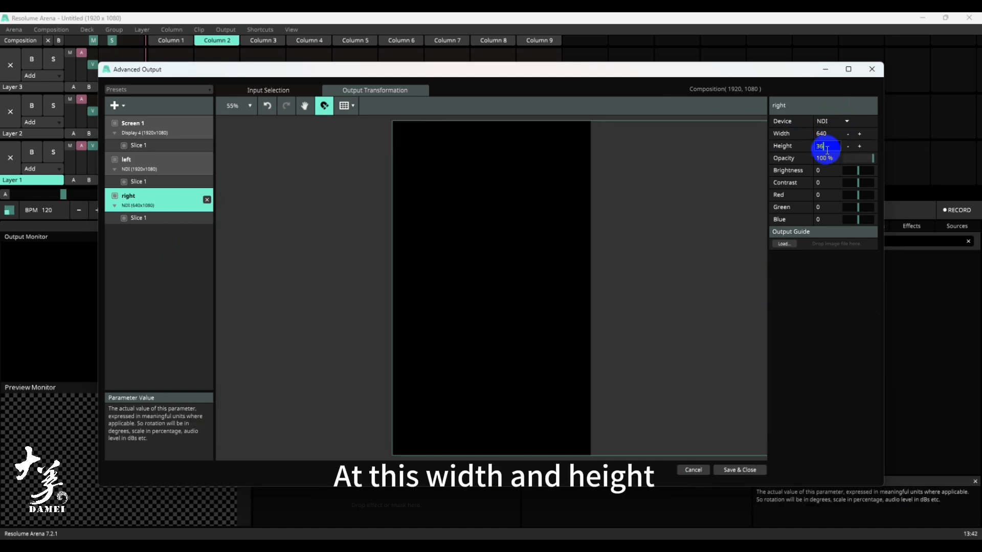
pyautogui.write('0')
pyautogui.press('Return')
# - Set the left screen's output size to 640 wide by 360 high
pyautogui.click(148, 165)
pyautogui.click(829, 133)
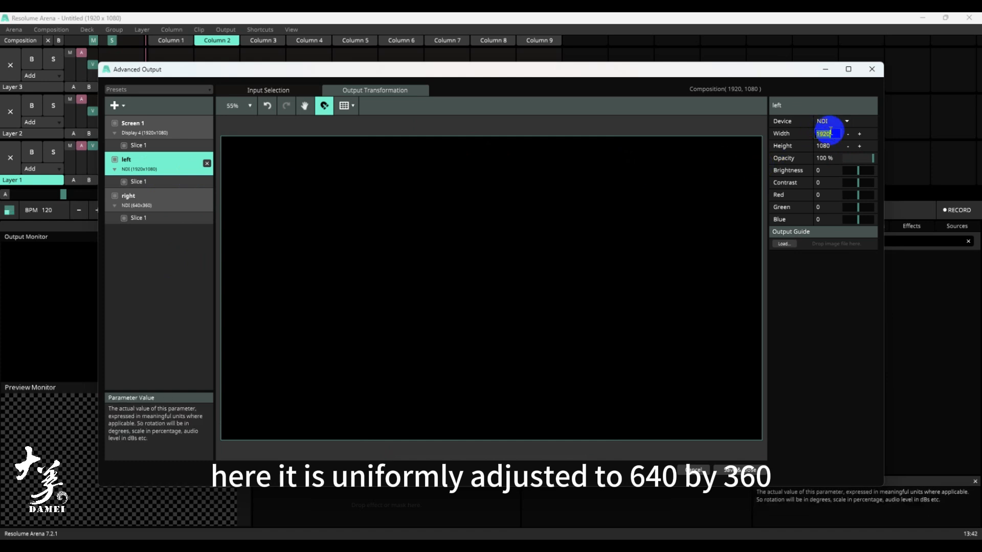
pyautogui.write('640')
pyautogui.press('Return')
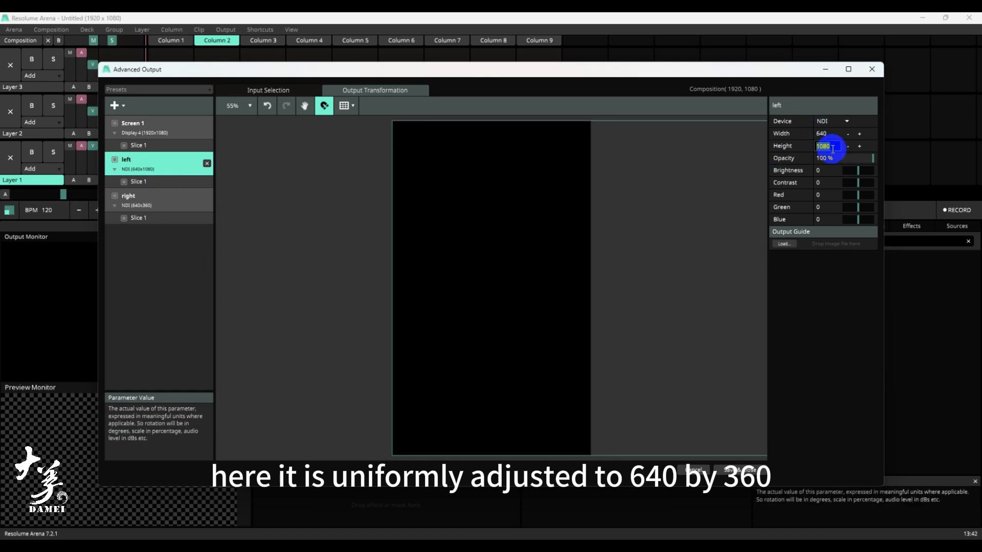
pyautogui.click(832, 149)
pyautogui.write('360')
pyautogui.press('Return')
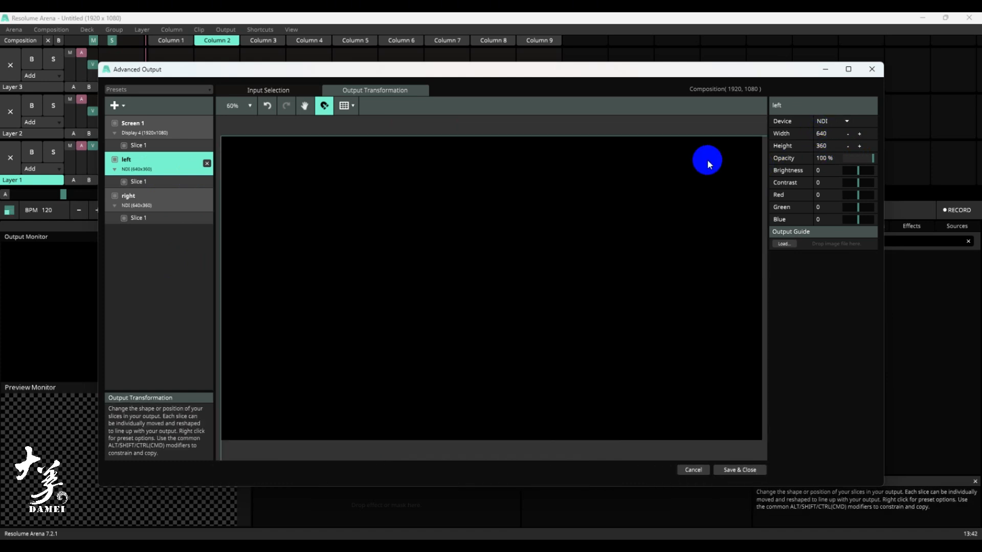
# - Set the input selection of the left screen's Slice 1 to Left Half
pyautogui.scroll(5, 557, 210)
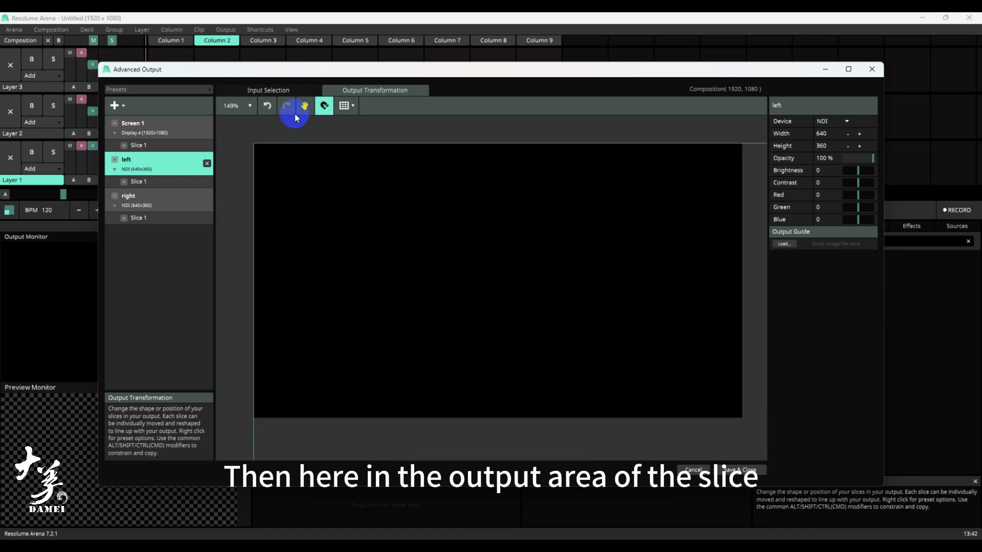
pyautogui.click(169, 181)
pyautogui.click(279, 91)
pyautogui.scroll(-1, 363, 186)
pyautogui.rightClick(375, 208)
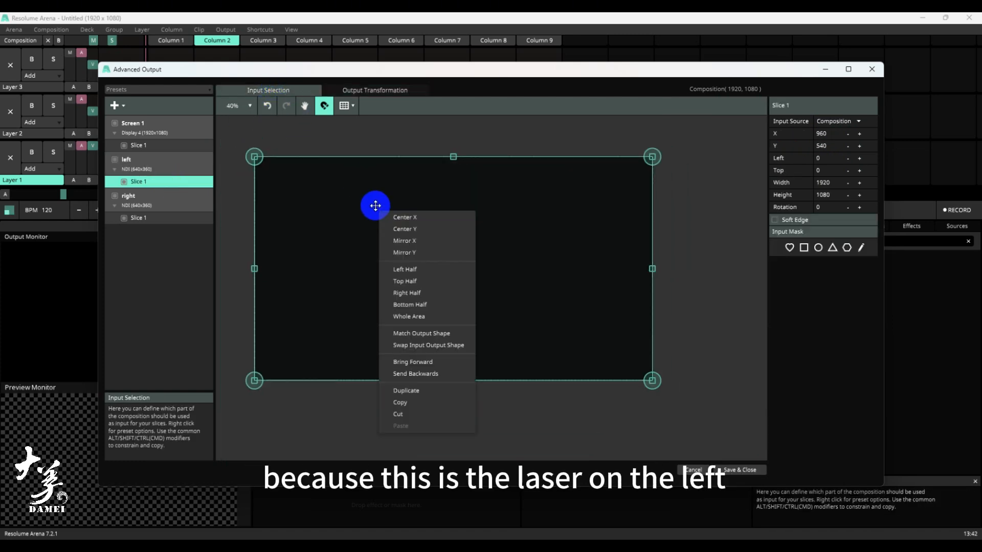
pyautogui.click(404, 270)
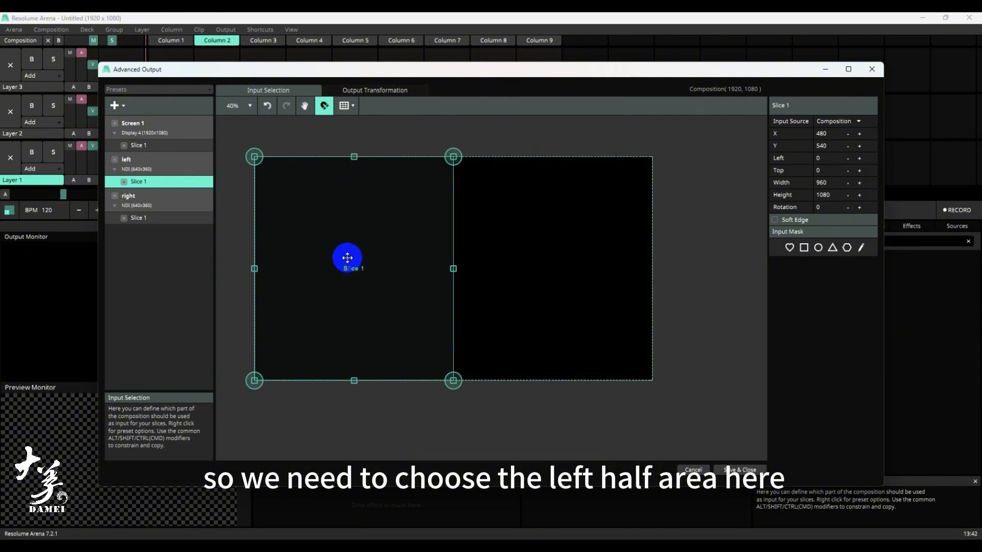
# - Set the input selection of the right screen's Slice 1 to Right Half
pyautogui.click(158, 218)
pyautogui.click(154, 183)
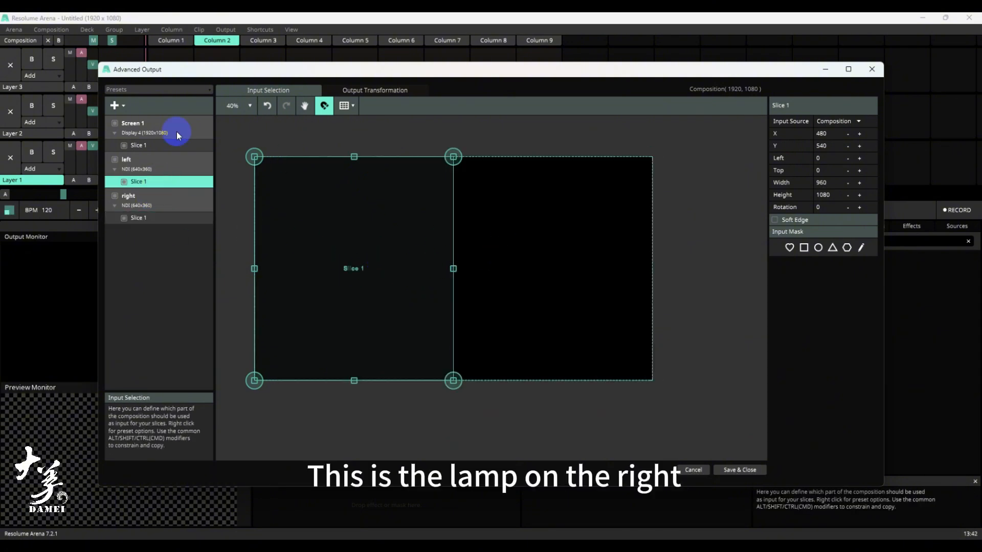
pyautogui.click(144, 220)
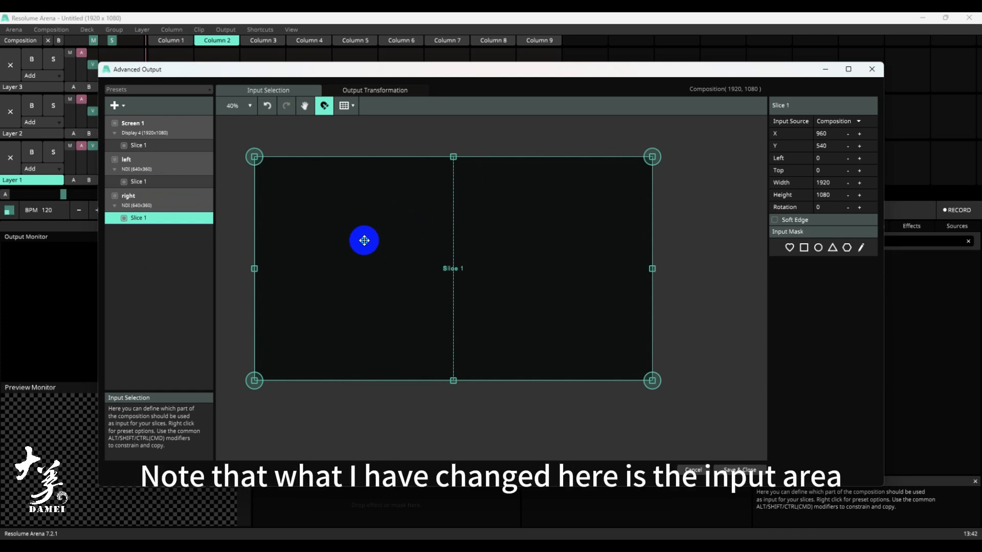
pyautogui.rightClick(364, 238)
pyautogui.click(395, 335)
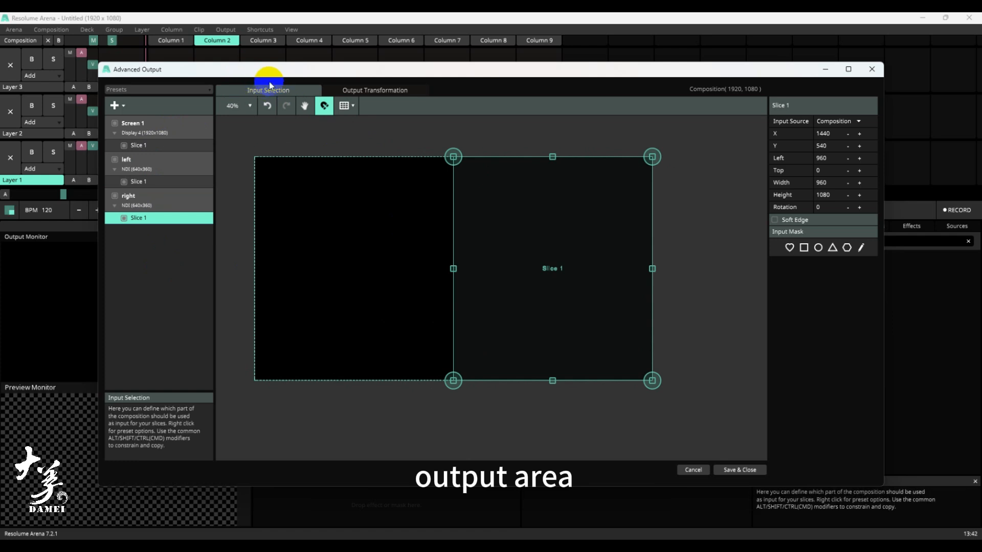
# - Set the output transformation of the right and left slices to Whole Area, and save the advanced output setup
pyautogui.click(374, 88)
pyautogui.rightClick(446, 231)
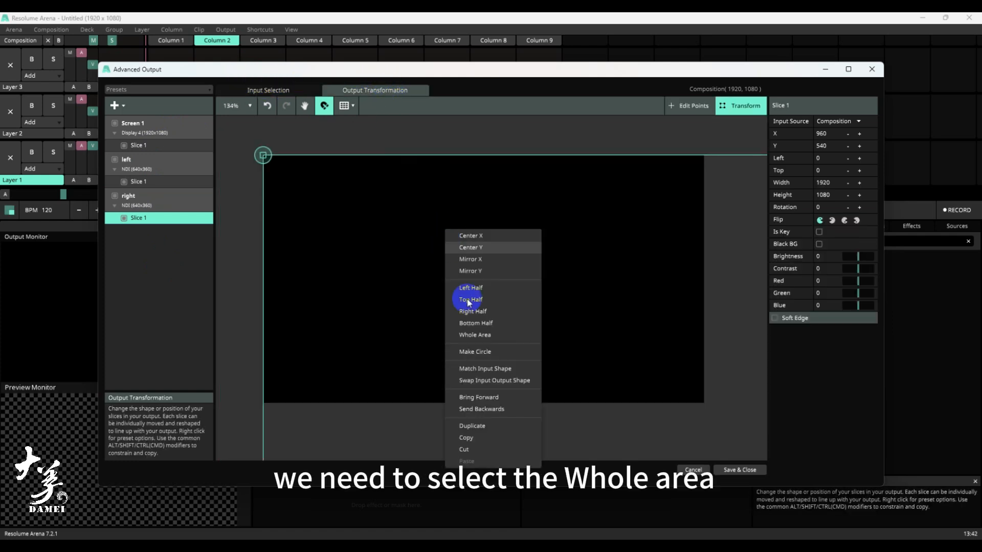
pyautogui.click(475, 335)
pyautogui.click(138, 182)
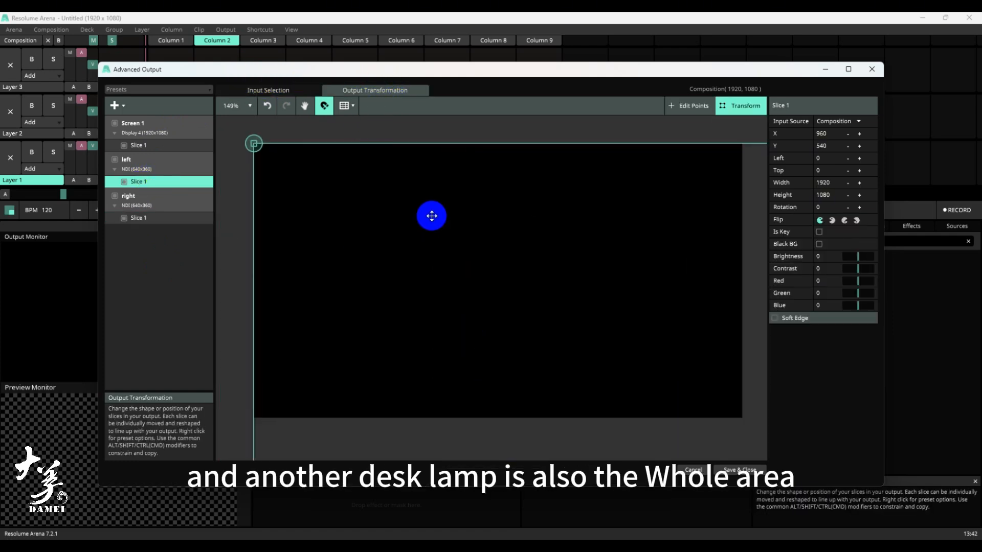
pyautogui.rightClick(432, 216)
pyautogui.click(455, 318)
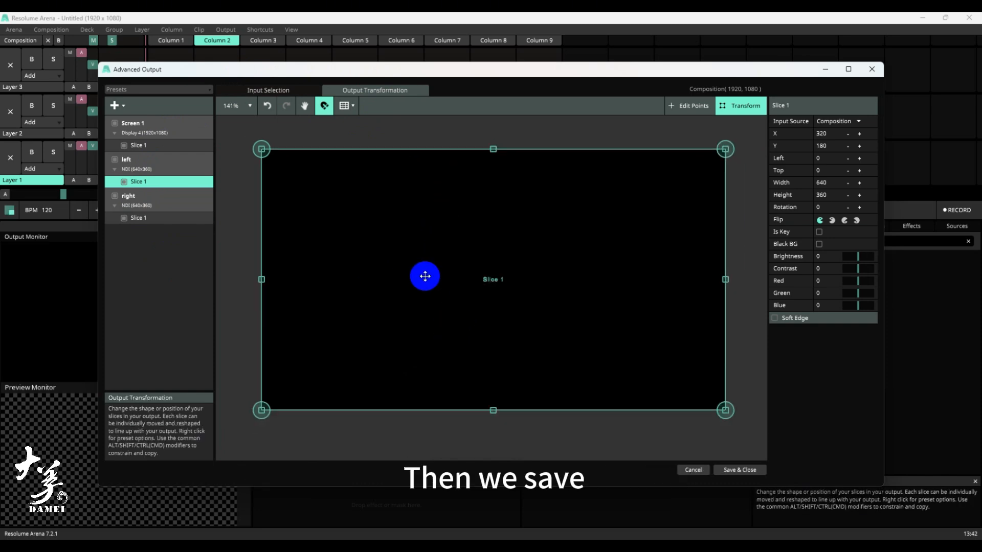
pyautogui.click(750, 470)
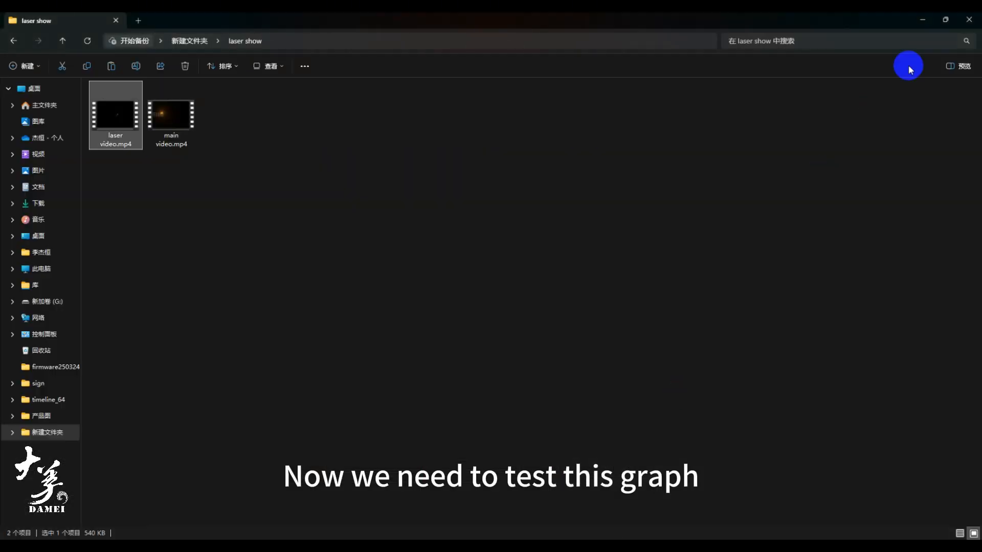
# - Load the test image text.jpg from the file folder into Layer 2, Column 1
pyautogui.click(946, 19)
pyautogui.click(304, 168)
pyautogui.moveTo(340, 235); pyautogui.dragTo(176, 115)
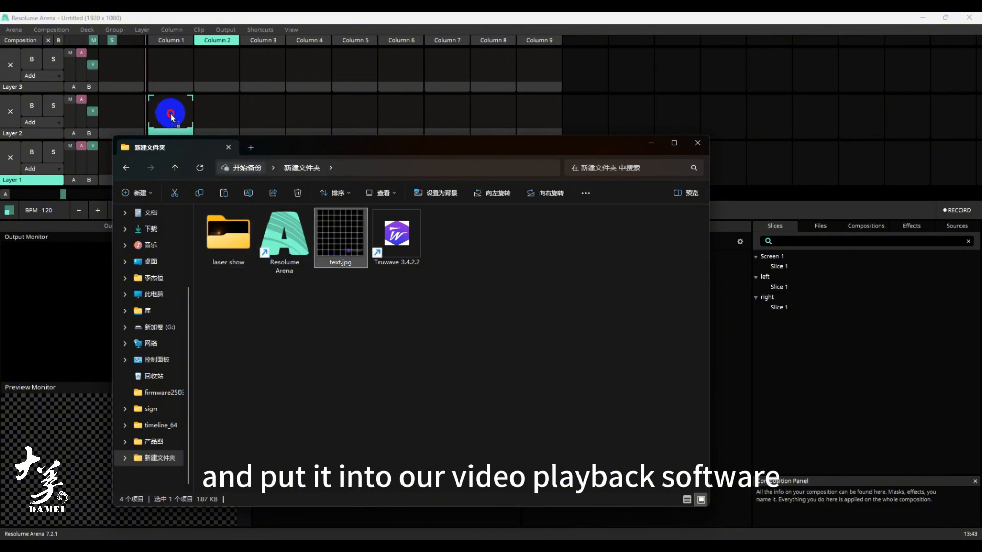
pyautogui.moveTo(506, 149); pyautogui.dragTo(516, 195)
pyautogui.click(662, 188)
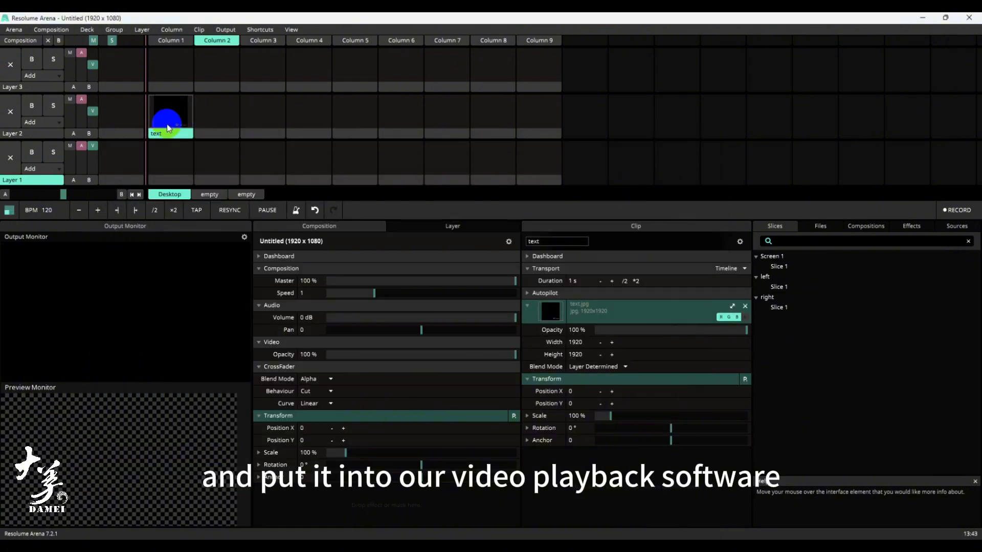
# - In the Advanced Output settings, set the input source of Screen 1's Slice 1 to Layer 3 and save
pyautogui.click(228, 30)
pyautogui.click(238, 139)
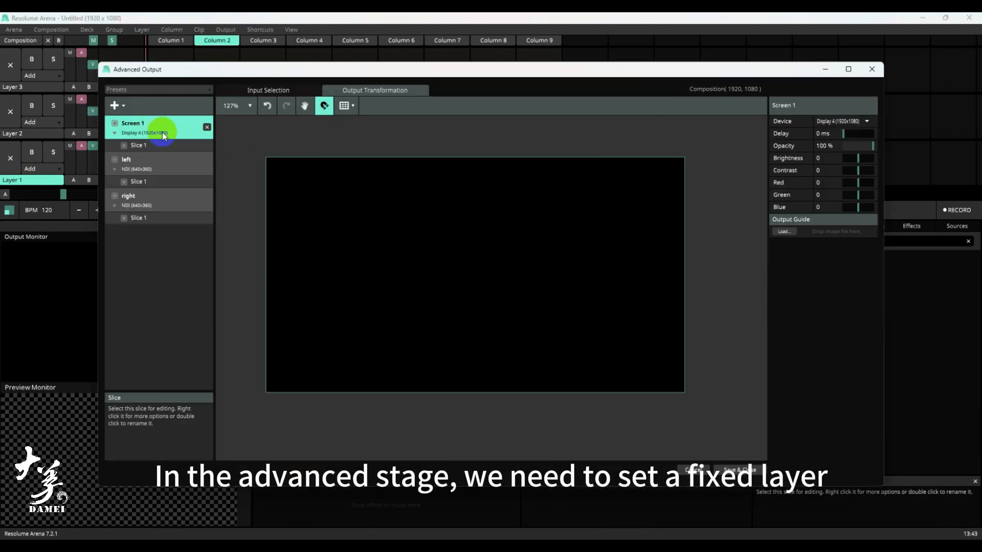
pyautogui.click(197, 145)
pyautogui.click(841, 122)
pyautogui.click(848, 189)
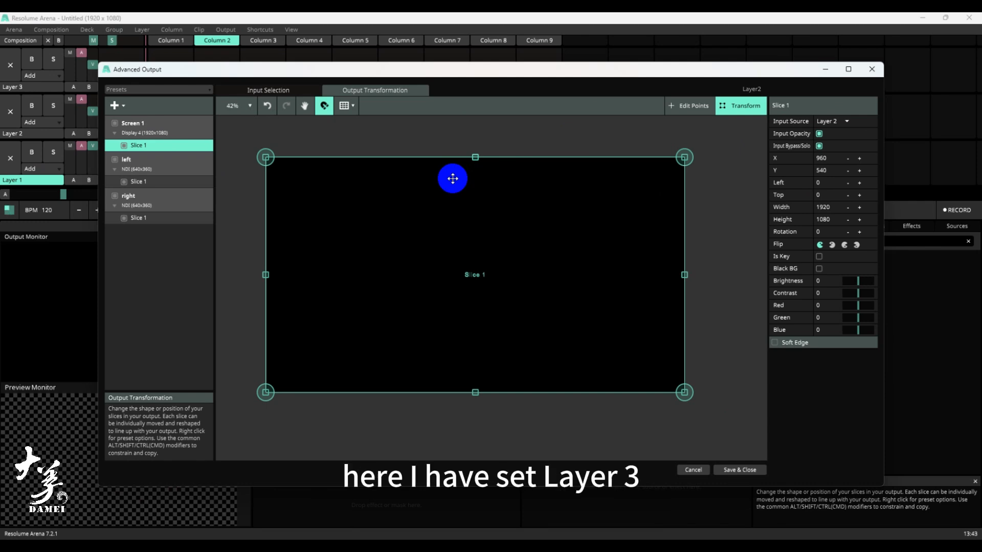
pyautogui.click(831, 121)
pyautogui.click(839, 187)
pyautogui.click(741, 469)
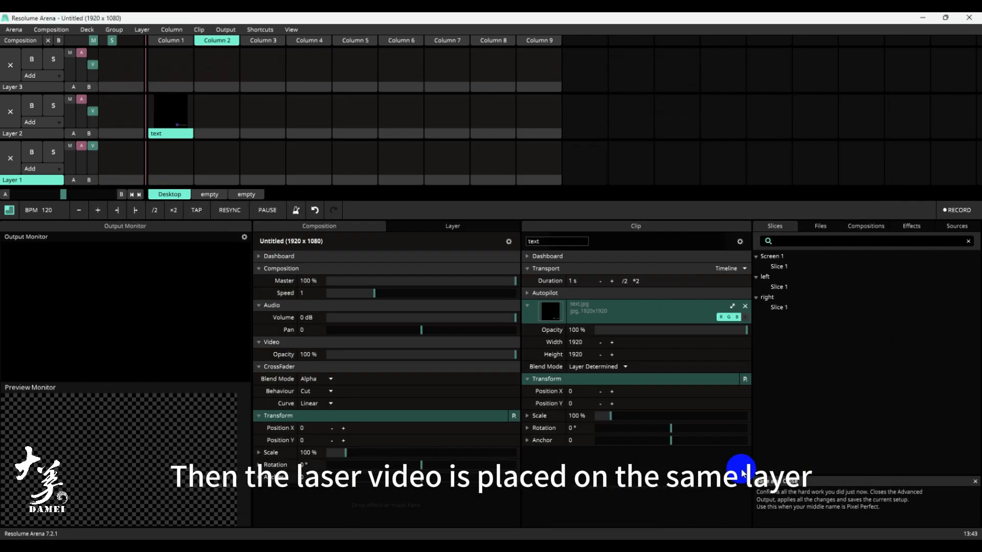
# - In the Advanced Output settings, set the input source of the left and right slices to Layer 2 and save
pyautogui.click(226, 30)
pyautogui.click(228, 138)
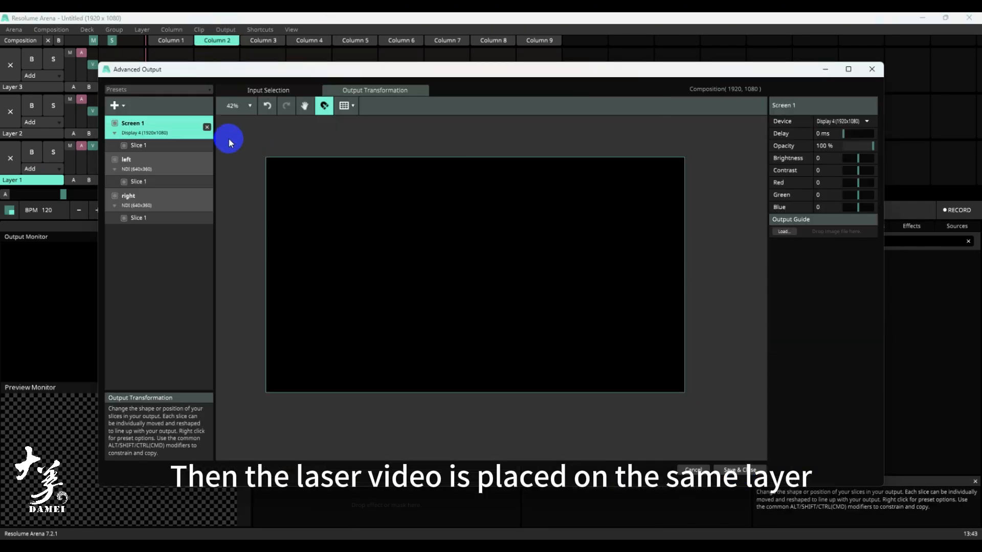
pyautogui.click(151, 183)
pyautogui.click(859, 122)
pyautogui.click(833, 175)
pyautogui.click(158, 218)
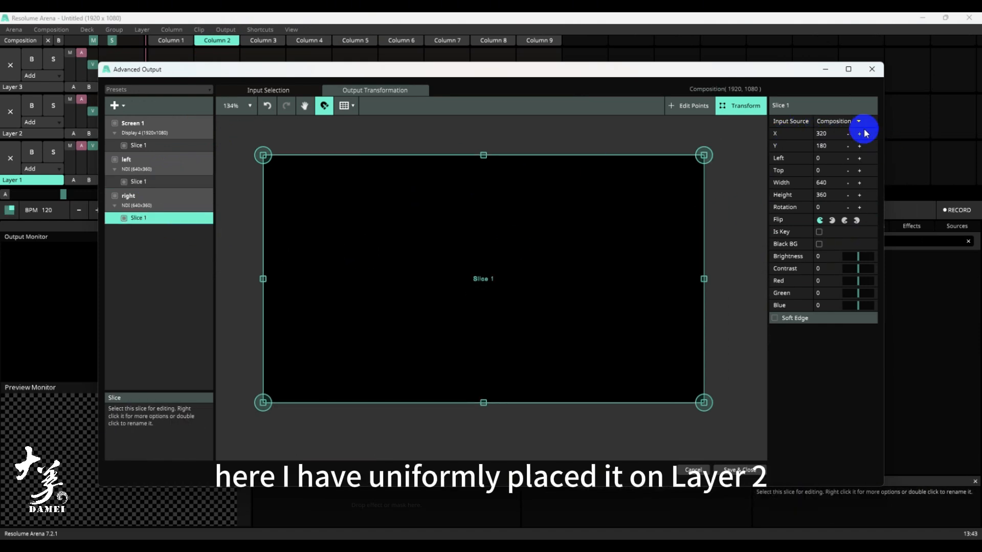
pyautogui.click(858, 121)
pyautogui.click(834, 175)
pyautogui.click(740, 469)
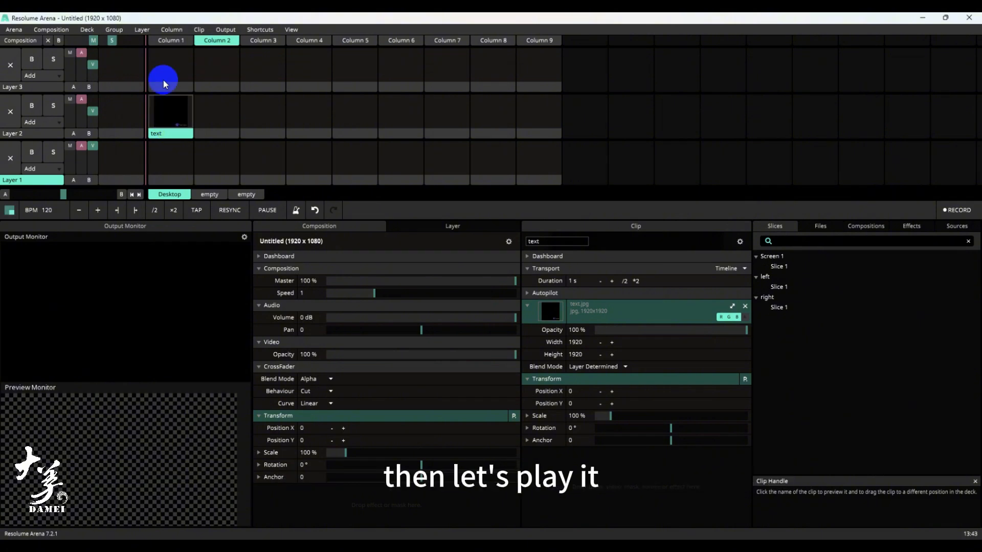
# - Play Column 1 and move the text test clip from Layer 2 to Layer 3
pyautogui.click(174, 46)
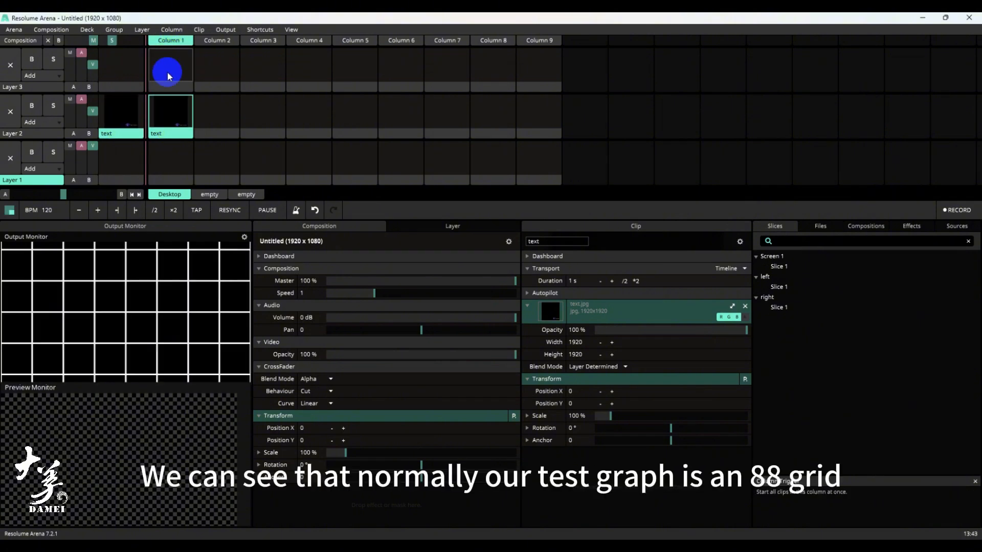
pyautogui.moveTo(166, 131); pyautogui.dragTo(175, 88)
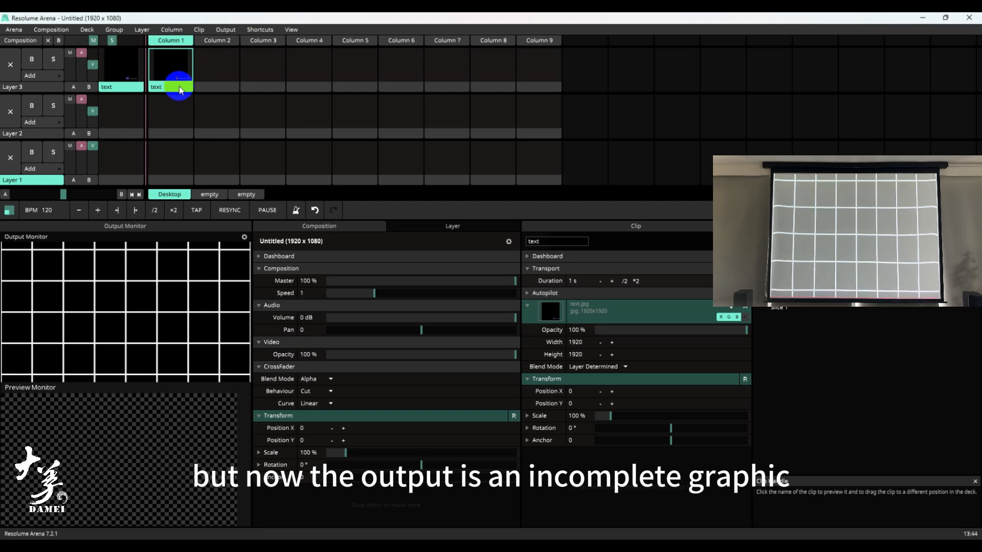
# - Resize the text clip on Layer 3 with the Stretch option
pyautogui.rightClick(182, 92)
pyautogui.moveTo(276, 183)
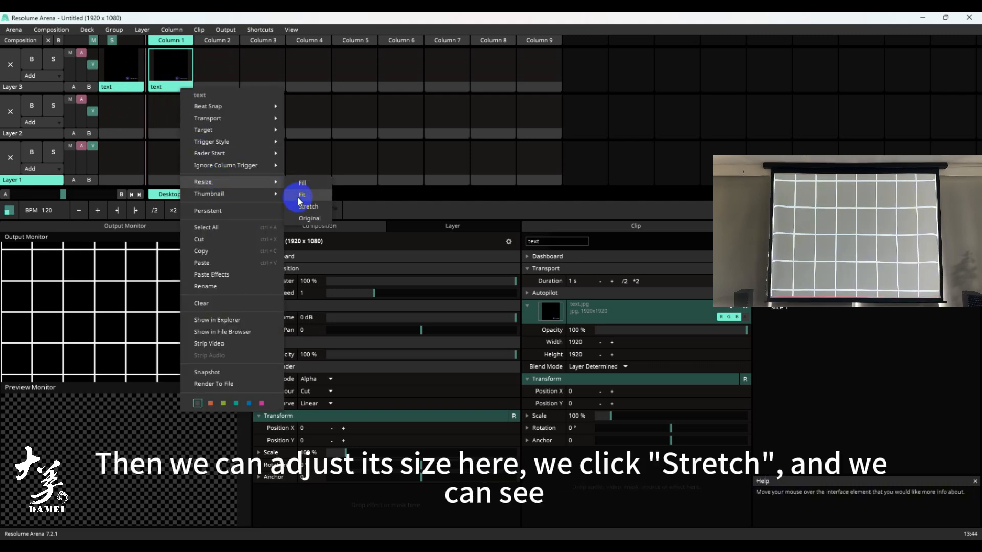
pyautogui.click(307, 207)
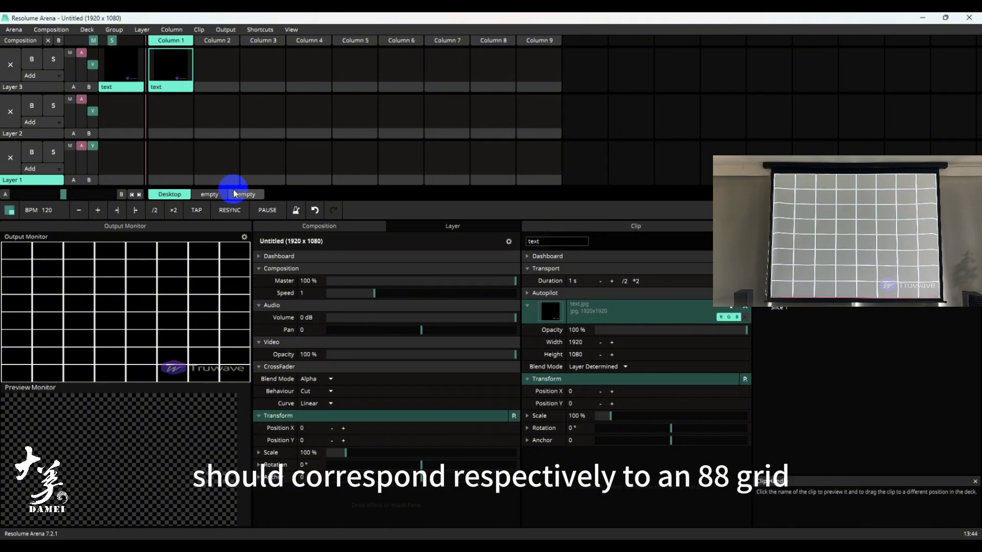
pyautogui.click(313, 206)
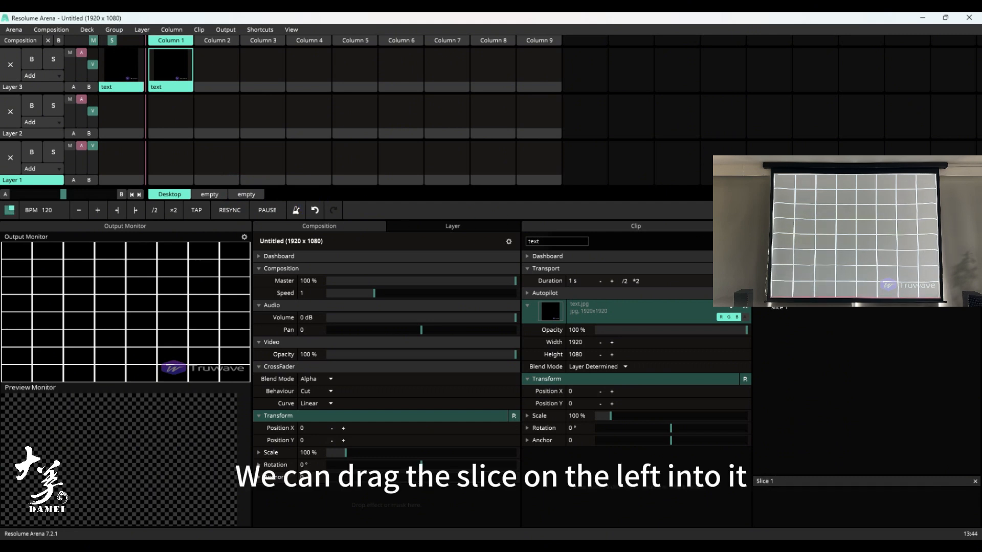
# - Apply the left screen's Slice 1 to the text clip as a Slice Transform with Stretch scaling
pyautogui.moveTo(779, 285); pyautogui.dragTo(173, 69)
pyautogui.click(685, 503)
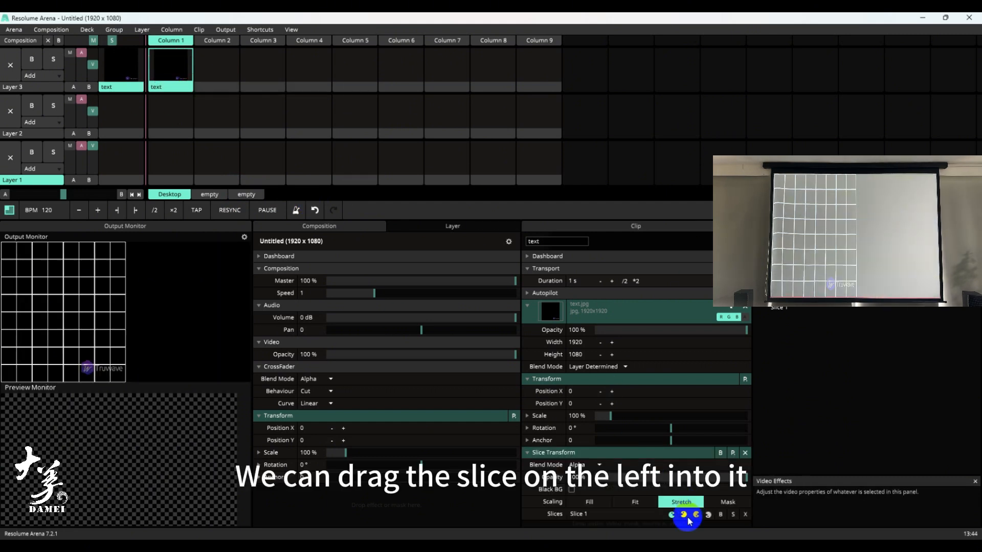
pyautogui.moveTo(689, 522); pyautogui.dragTo(106, 142)
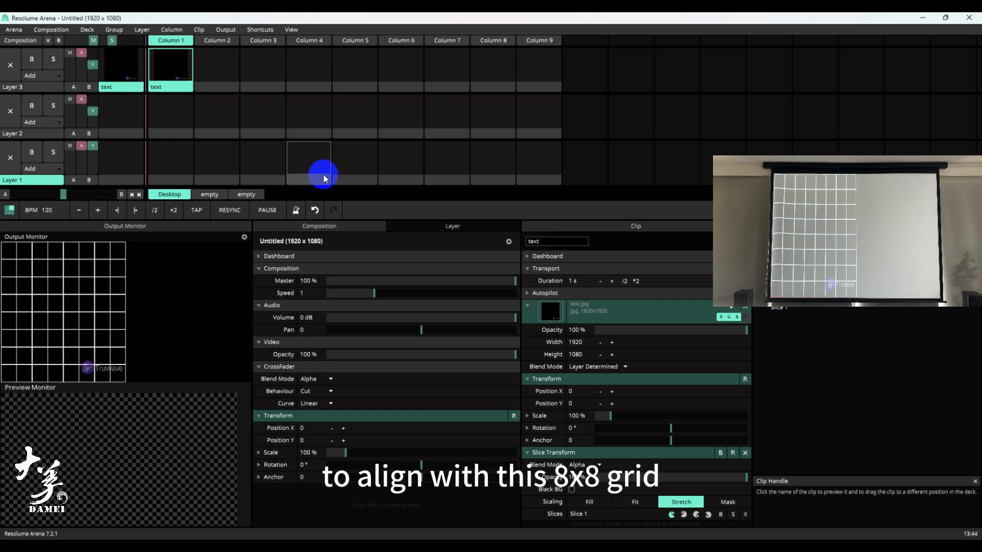
# - Switch to Truwave and reset the fine-tune grid of the left laser (Show-1, 550630.CH2) to its default
pyautogui.click(585, 548)
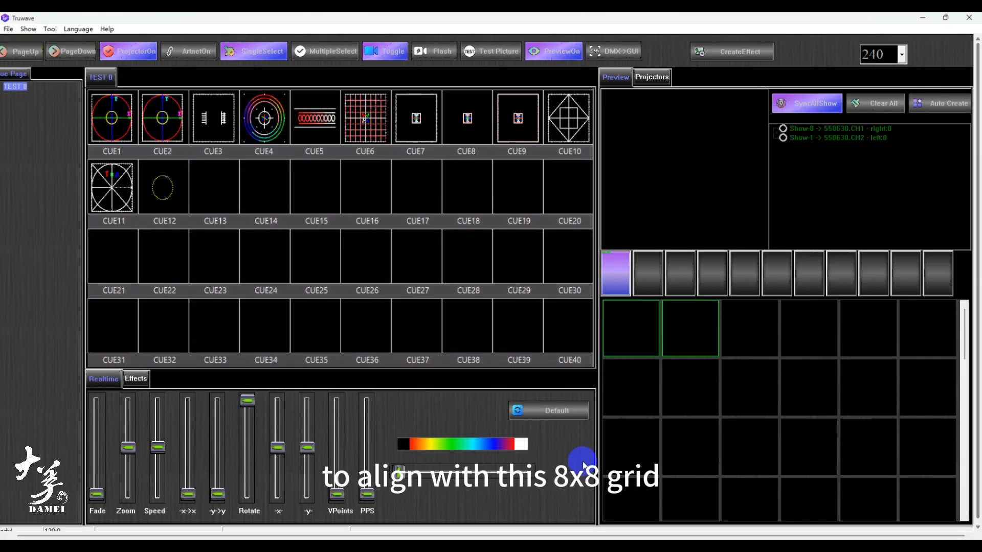
pyautogui.doubleClick(858, 138)
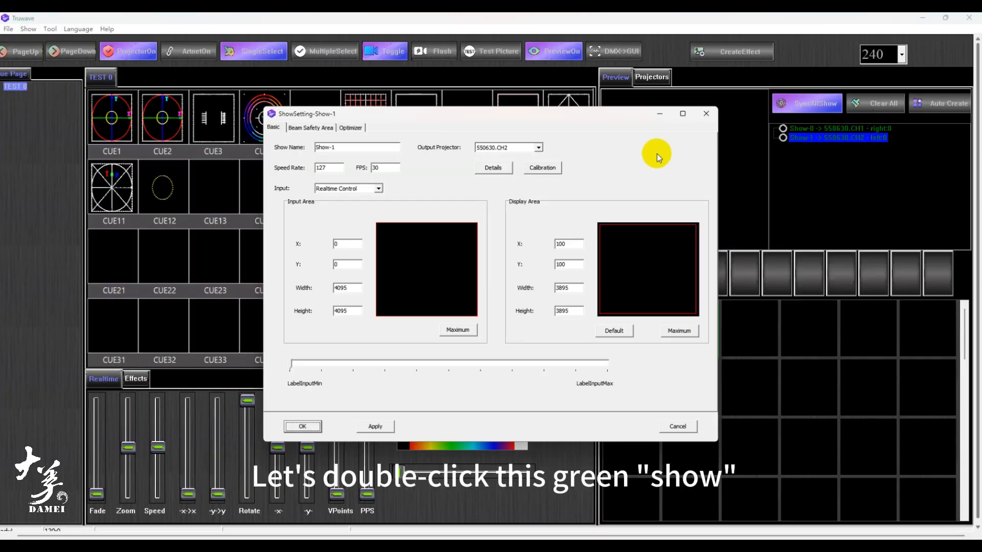
pyautogui.click(494, 168)
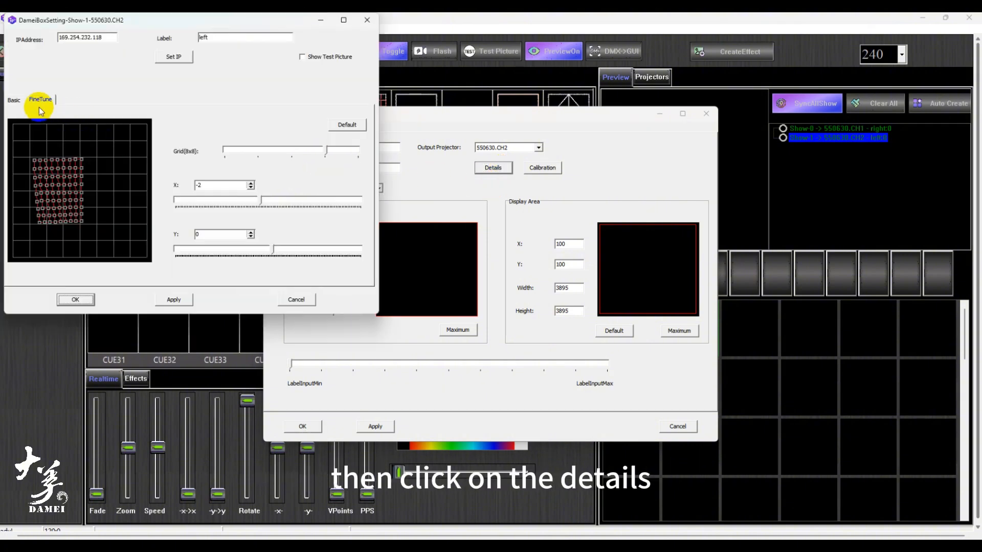
pyautogui.click(344, 129)
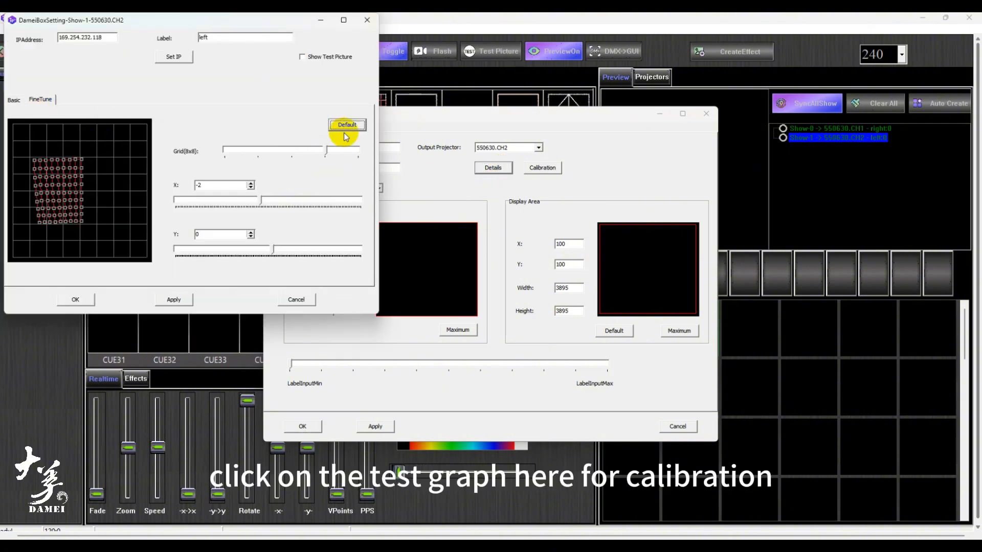
pyautogui.click(371, 306)
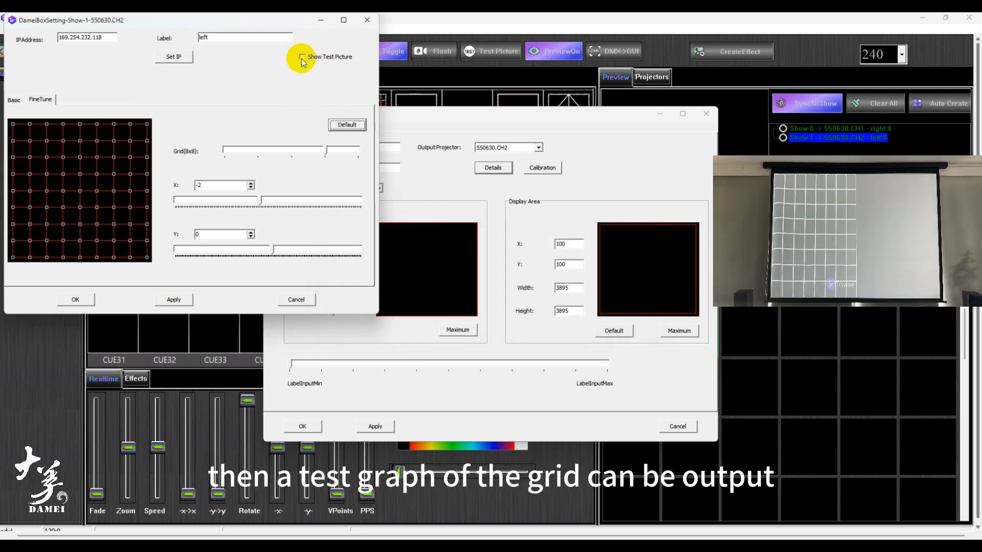
# - Output the test picture for the left laser and reduce its fine-tune grid to 1x1, accepting the possible data loss
pyautogui.click(302, 59)
pyautogui.click(316, 150)
pyautogui.click(372, 308)
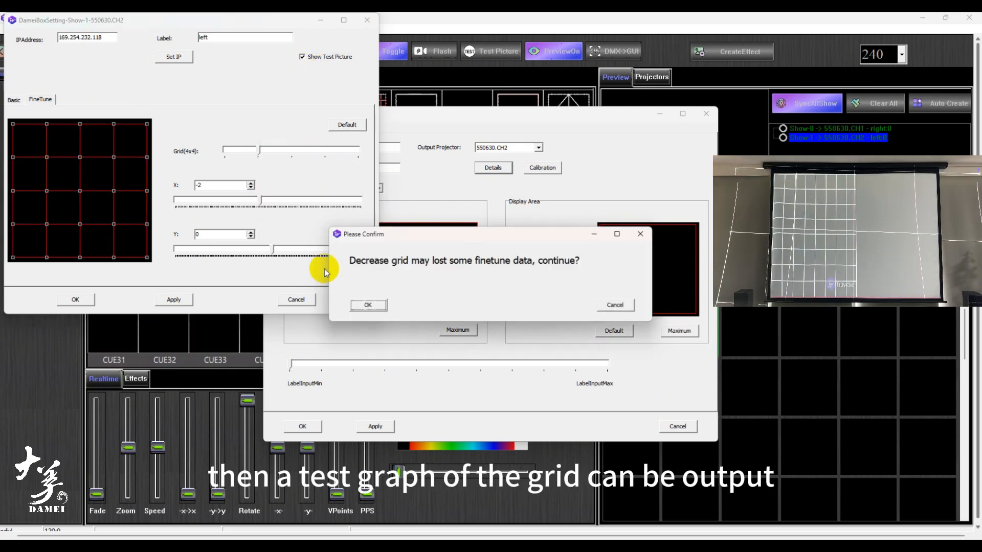
pyautogui.click(366, 305)
pyautogui.click(237, 151)
pyautogui.click(362, 306)
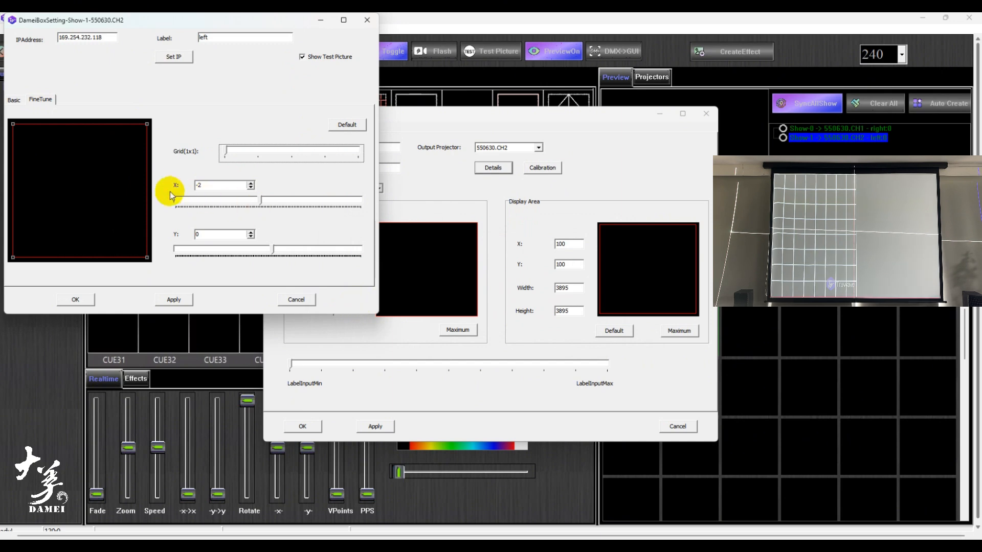
# - Select the grid's two upper corner points and shift them down by about 709 in Y
pyautogui.click(72, 158)
pyautogui.click(57, 134)
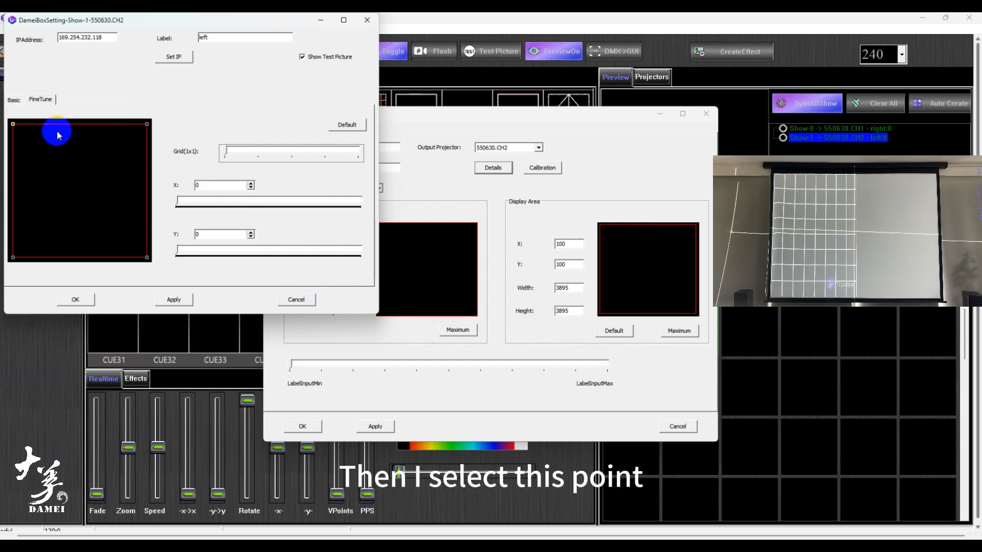
pyautogui.click(147, 124)
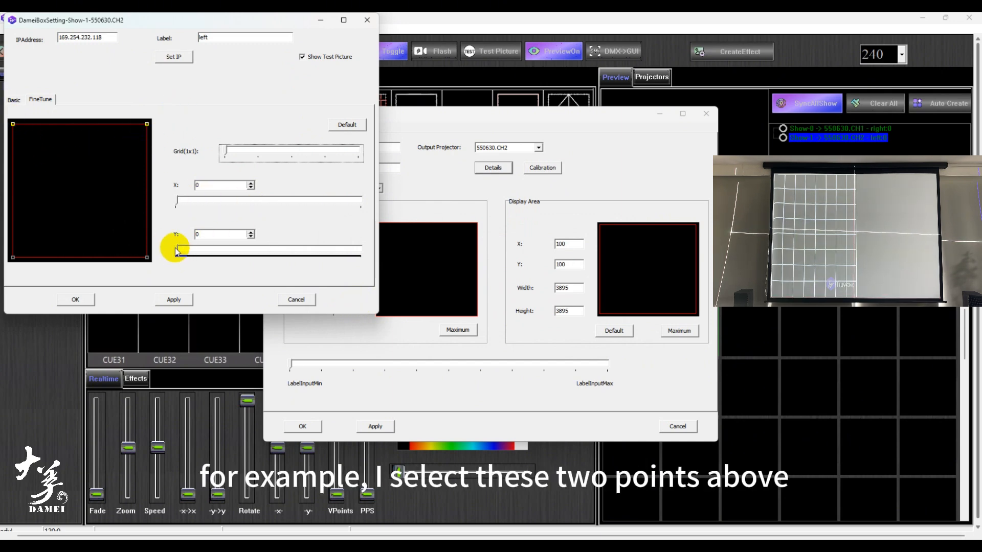
pyautogui.moveTo(176, 250); pyautogui.dragTo(226, 248)
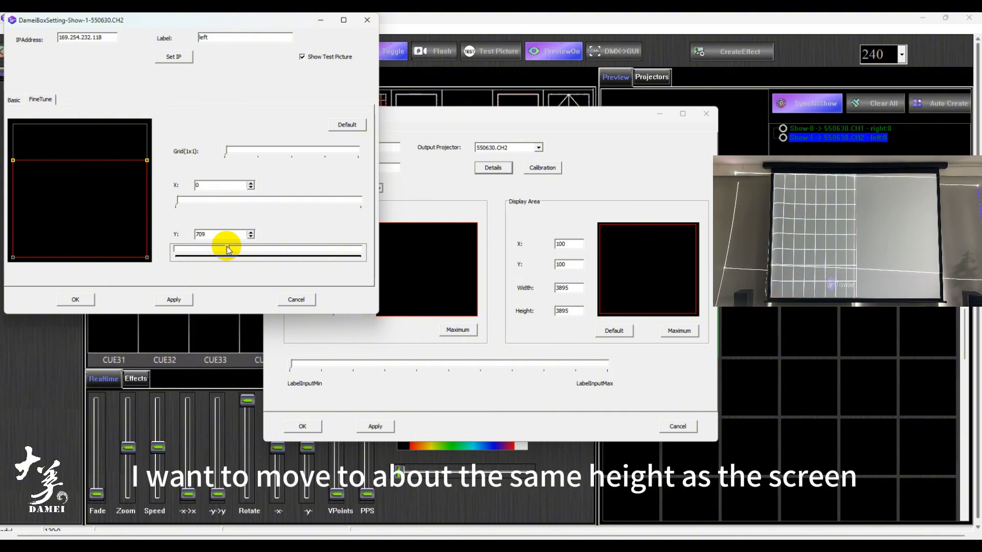
# - Select the grid's two left corner points and shift them inward along X to line up with the screen
pyautogui.moveTo(134, 183); pyautogui.dragTo(165, 153)
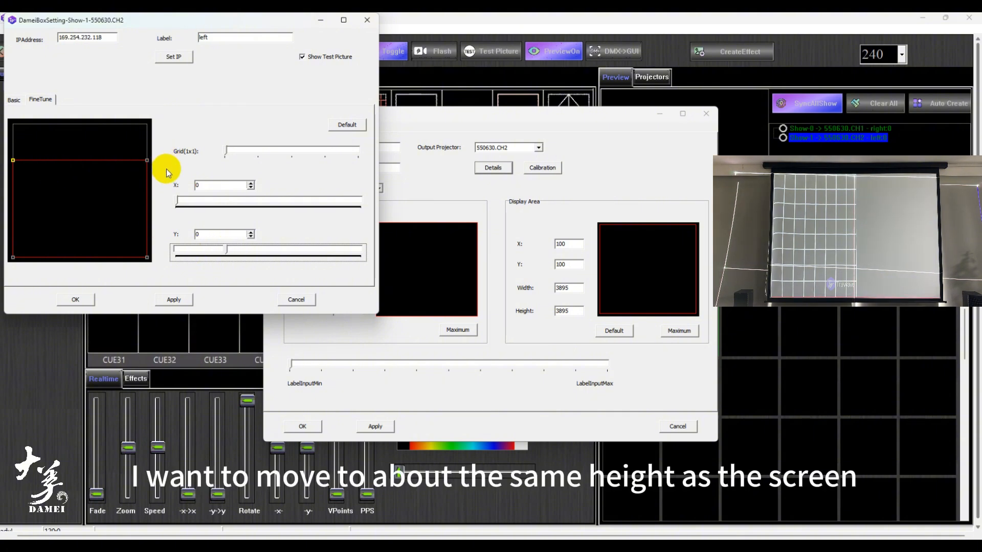
pyautogui.moveTo(55, 207); pyautogui.dragTo(9, 267)
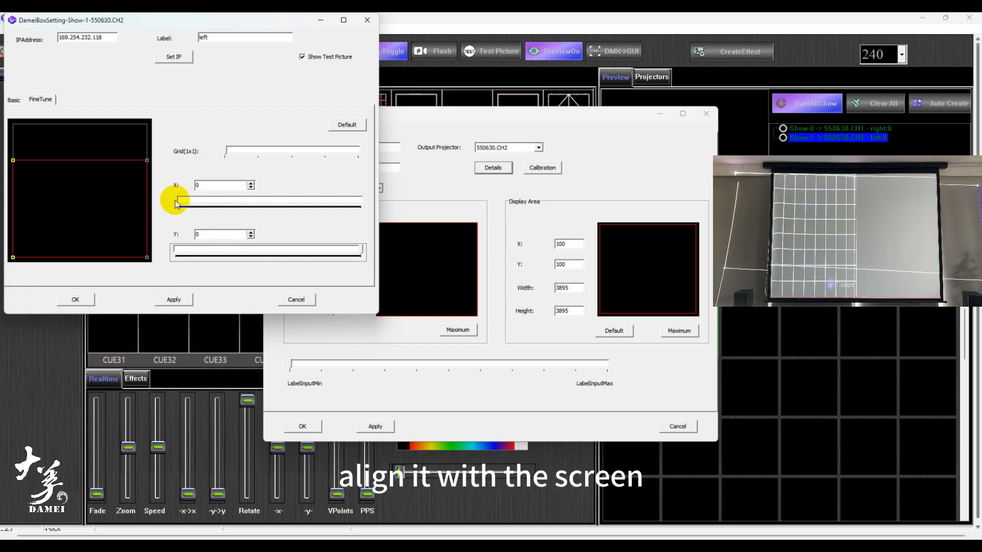
pyautogui.moveTo(176, 200); pyautogui.dragTo(209, 198)
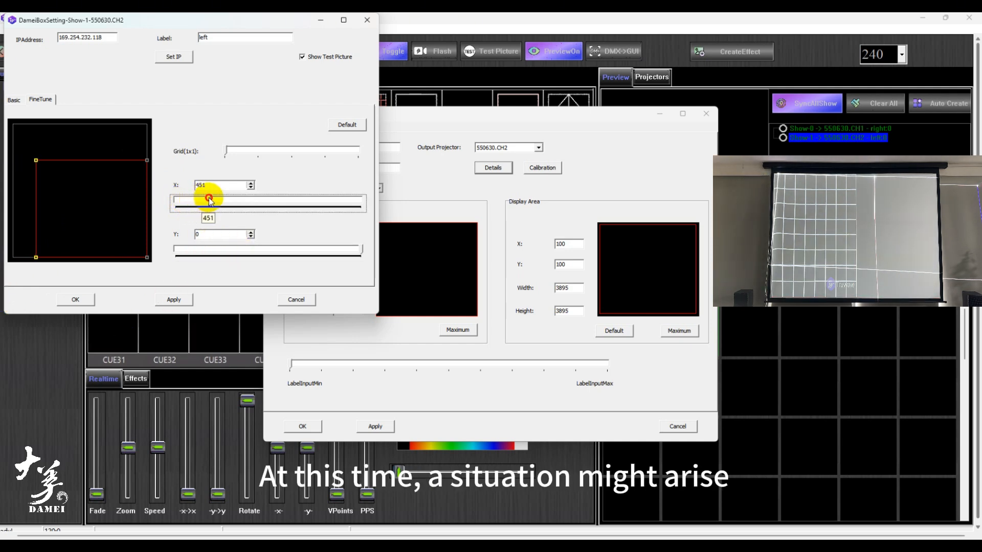
# - Reverse the left laser's Y direction in the basic projector settings, apply it and return to fine-tuning
pyautogui.click(14, 99)
pyautogui.click(327, 145)
pyautogui.click(234, 240)
pyautogui.click(187, 301)
pyautogui.click(50, 101)
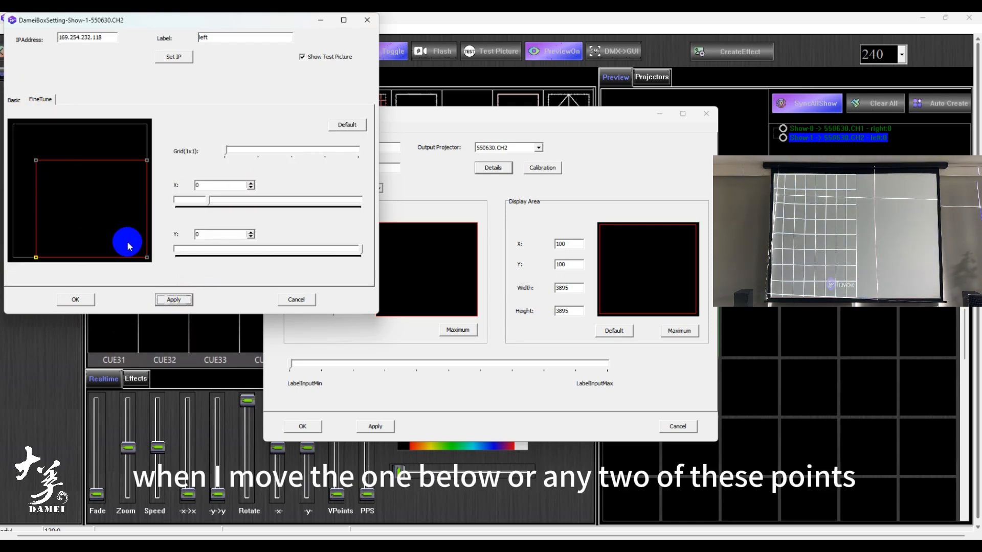
# - Shift the grid's two lower points by about -113 in Y, and shift all four points to a Y offset of 100
pyautogui.moveTo(355, 247)
pyautogui.mouseDown()
pyautogui.moveTo(261, 258)
pyautogui.moveTo(350, 251)
pyautogui.mouseUp()
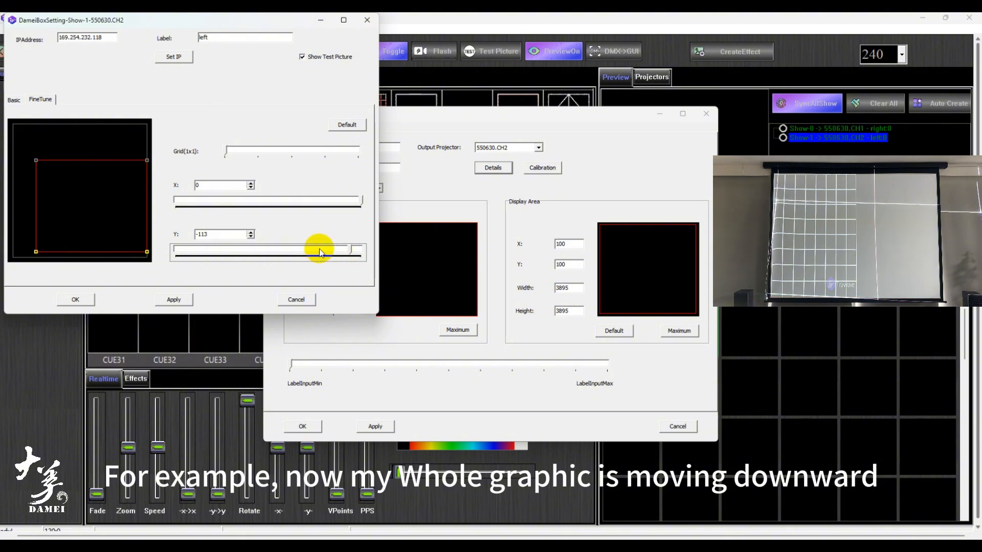
pyautogui.moveTo(21, 150); pyautogui.dragTo(178, 181)
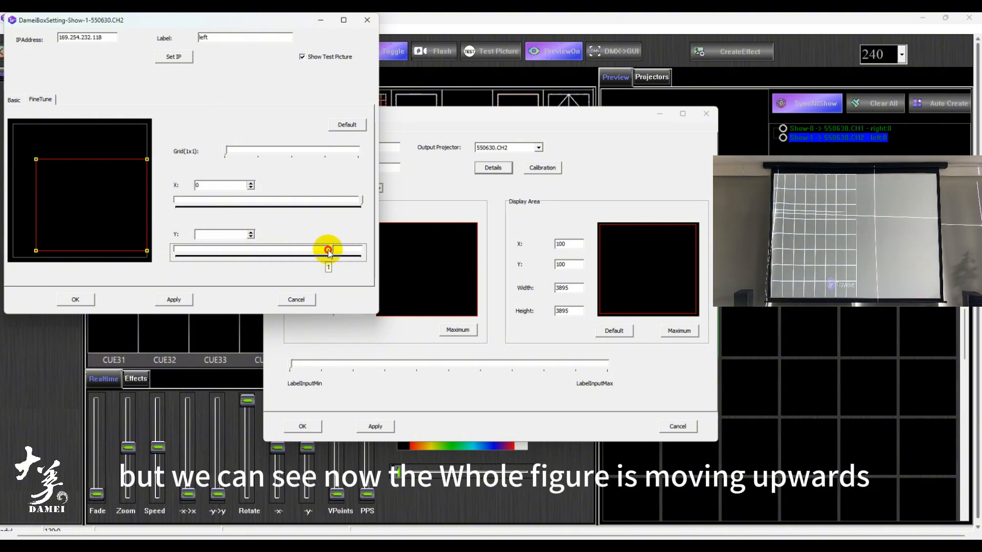
pyautogui.moveTo(329, 250); pyautogui.dragTo(386, 276)
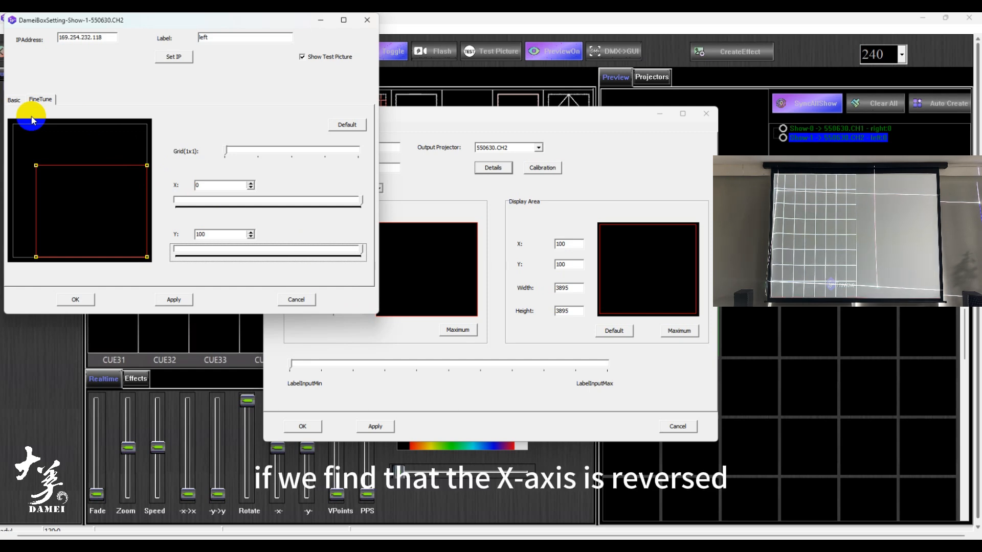
# - Set the left laser's Y direction to 0 in the basic projector settings, apply it and reopen fine-tuning
pyautogui.click(14, 100)
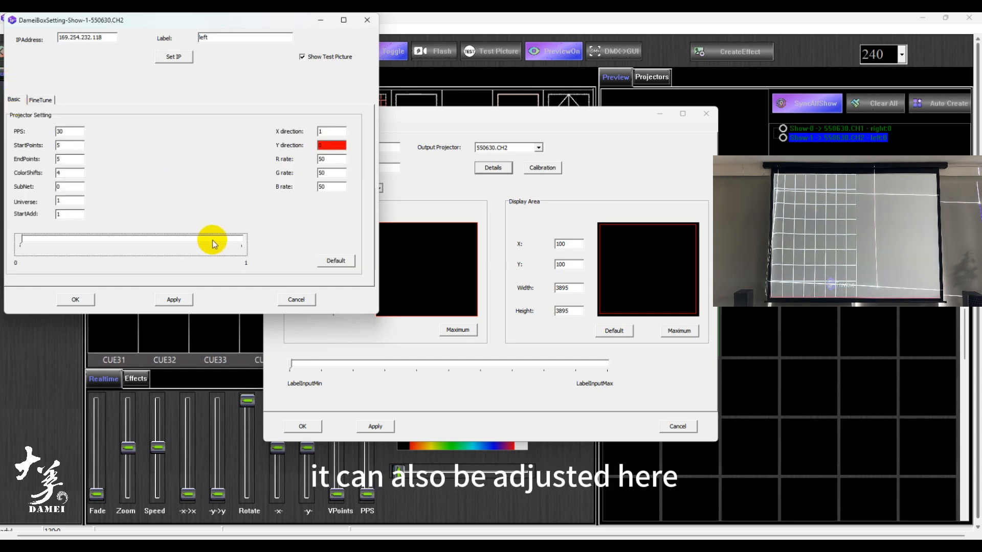
pyautogui.click(159, 301)
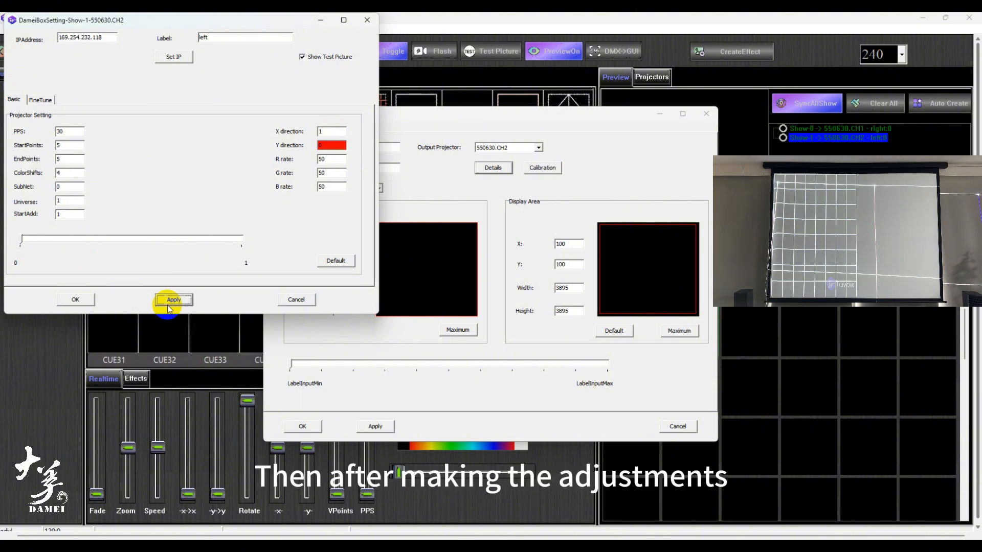
pyautogui.click(49, 102)
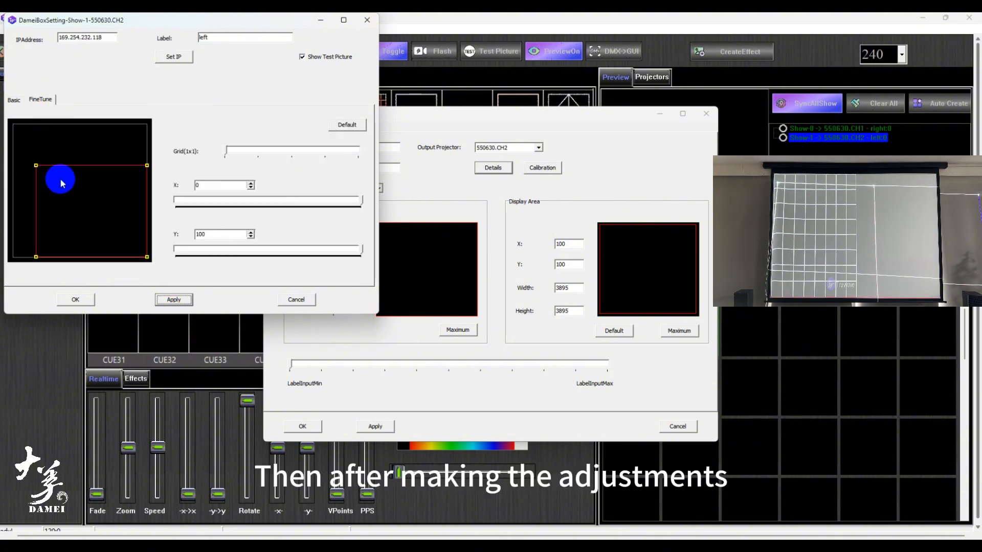
# - Adjust the height of all four grid points, and raise the two lower points to shorten the laser grid
pyautogui.moveTo(218, 253); pyautogui.dragTo(336, 251)
pyautogui.moveTo(20, 232); pyautogui.dragTo(160, 267)
pyautogui.moveTo(336, 250); pyautogui.dragTo(228, 256)
# - Shift the grid's two right corner points by about -1288 in X, and fine-tune the upper-right corner against the projected grid
pyautogui.click(28, 205)
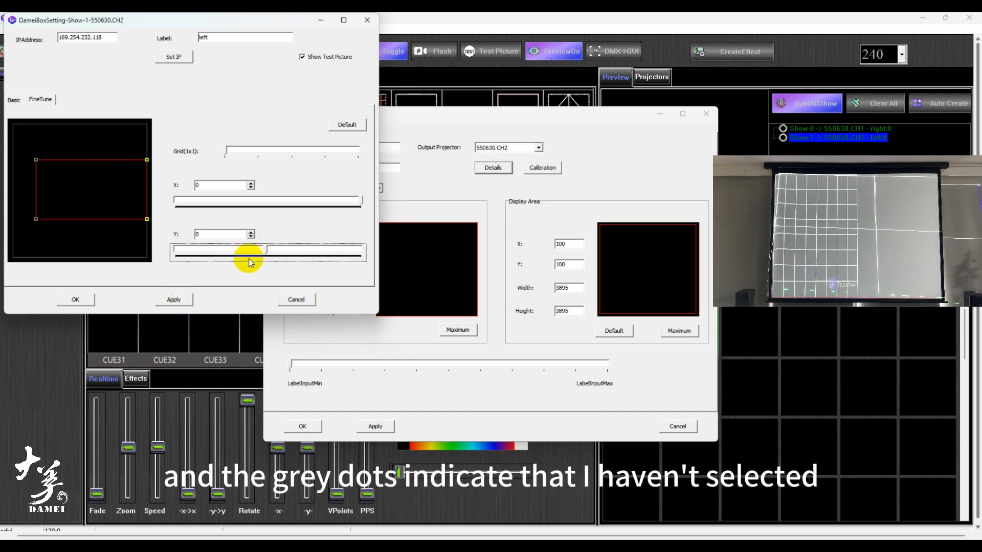
pyautogui.moveTo(362, 199); pyautogui.dragTo(247, 199)
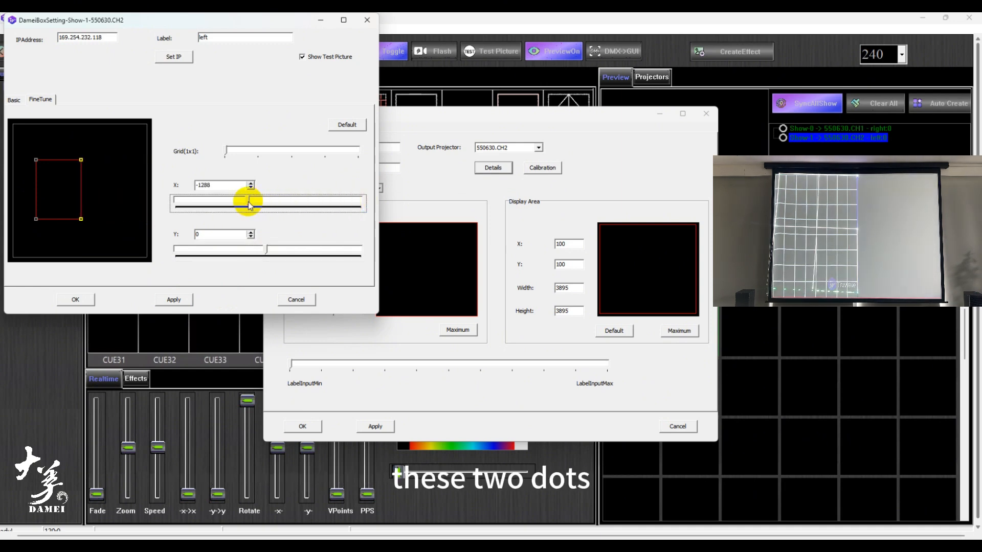
pyautogui.click(74, 214)
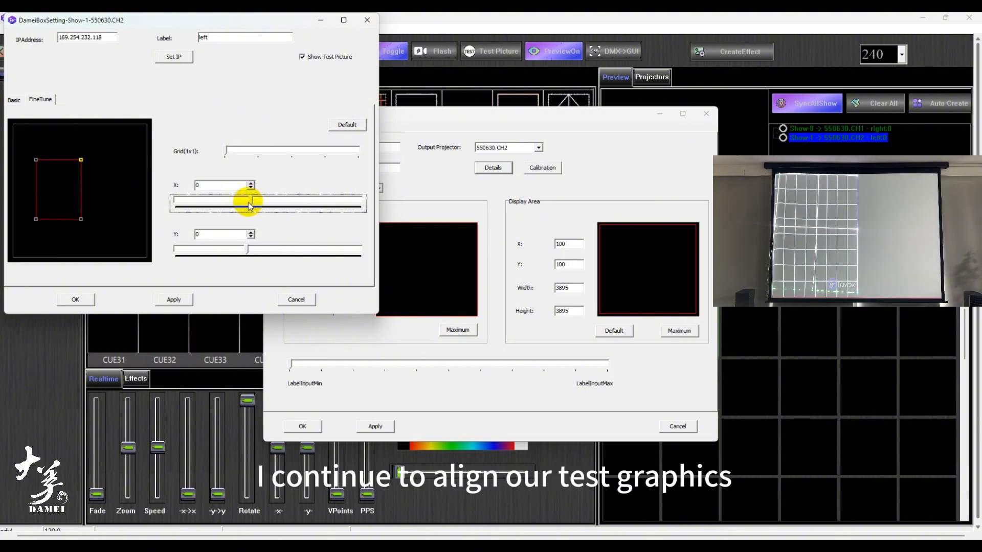
pyautogui.moveTo(250, 203); pyautogui.dragTo(253, 204)
pyautogui.scroll(-2, 251, 233)
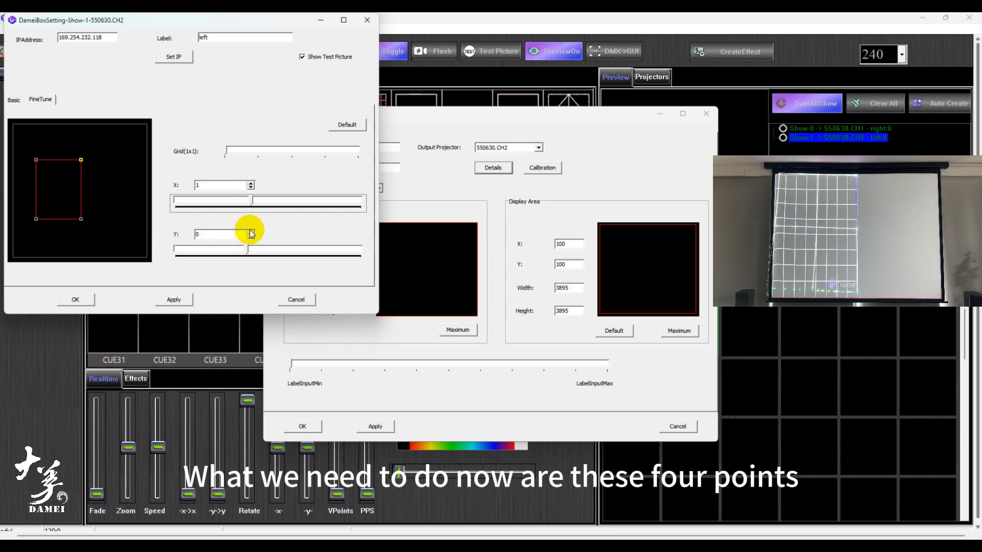
pyautogui.click(286, 257)
pyautogui.scroll(5, 286, 256)
# - Offset the grid's upper-left corner point by -37 in X and 10 in Y
pyautogui.moveTo(59, 181); pyautogui.dragTo(91, 149)
pyautogui.moveTo(47, 171); pyautogui.dragTo(24, 149)
pyautogui.moveTo(248, 198); pyautogui.dragTo(233, 200)
pyautogui.click(247, 256)
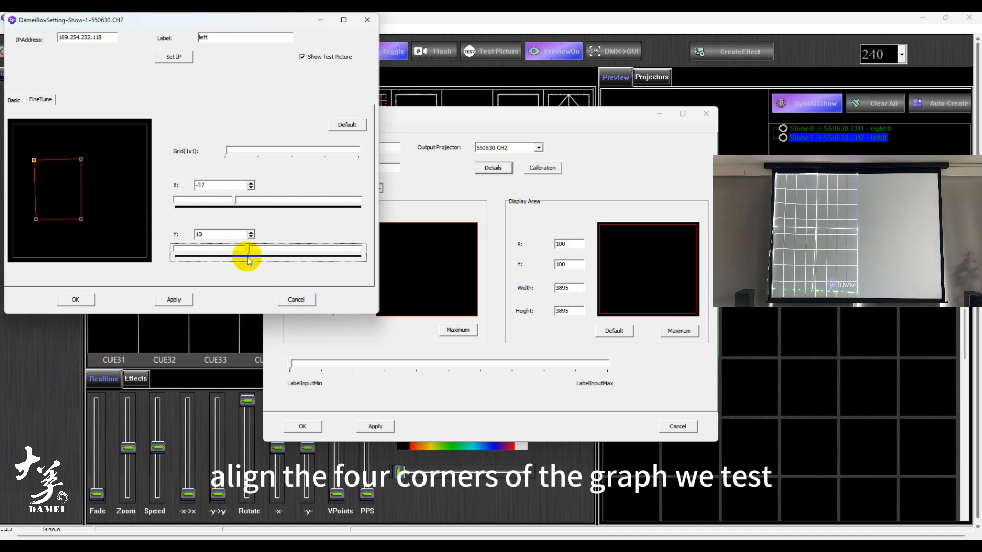
# - Select the grid's two lower corner points and lower them slightly in Y to match the projected grid
pyautogui.moveTo(56, 184); pyautogui.dragTo(26, 150)
pyautogui.moveTo(25, 208); pyautogui.dragTo(103, 233)
pyautogui.click(280, 250)
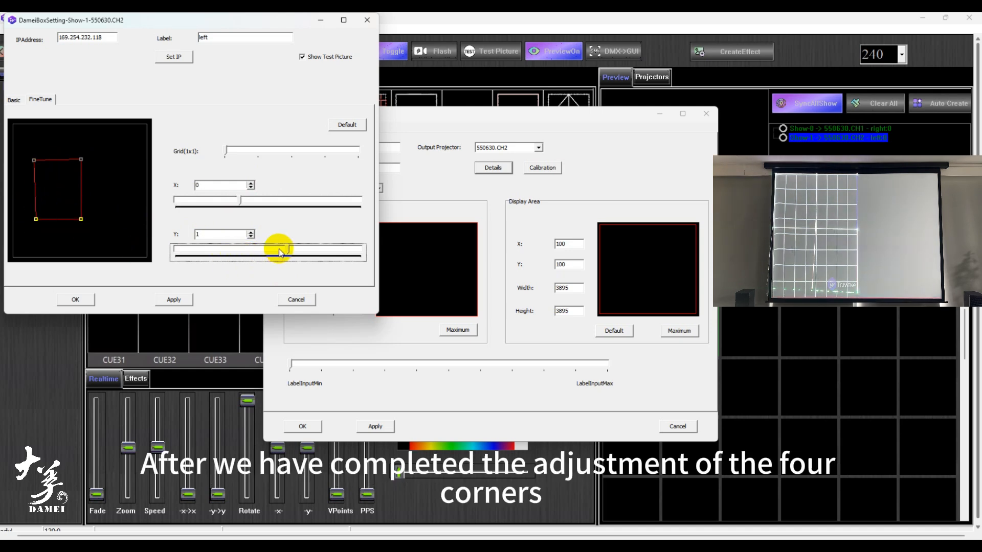
pyautogui.moveTo(289, 249); pyautogui.dragTo(291, 249)
# - Offset the grid's lower-left corner point by about 76 in X and 23 in Y
pyautogui.moveTo(55, 208); pyautogui.dragTo(25, 233)
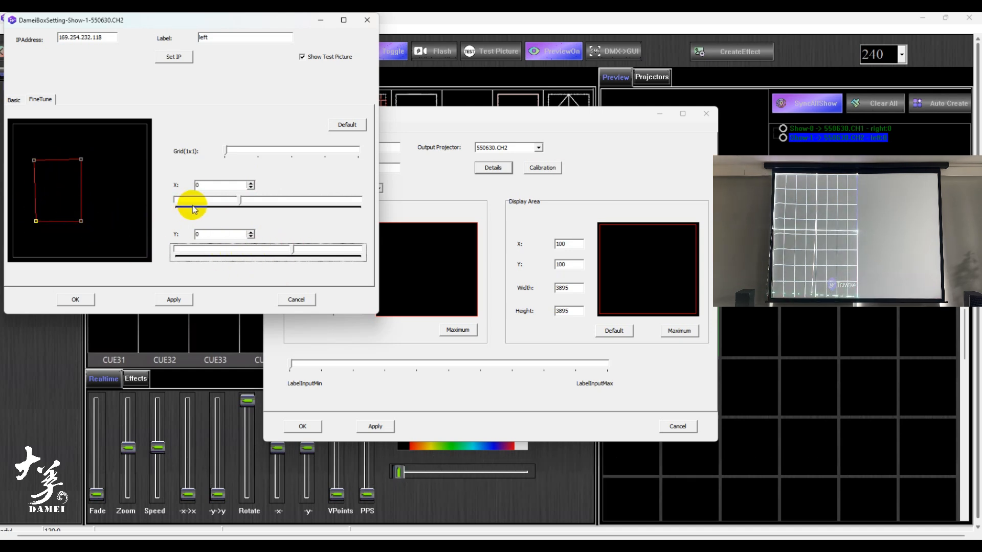
pyautogui.moveTo(240, 201); pyautogui.dragTo(250, 201)
pyautogui.moveTo(291, 249); pyautogui.dragTo(294, 250)
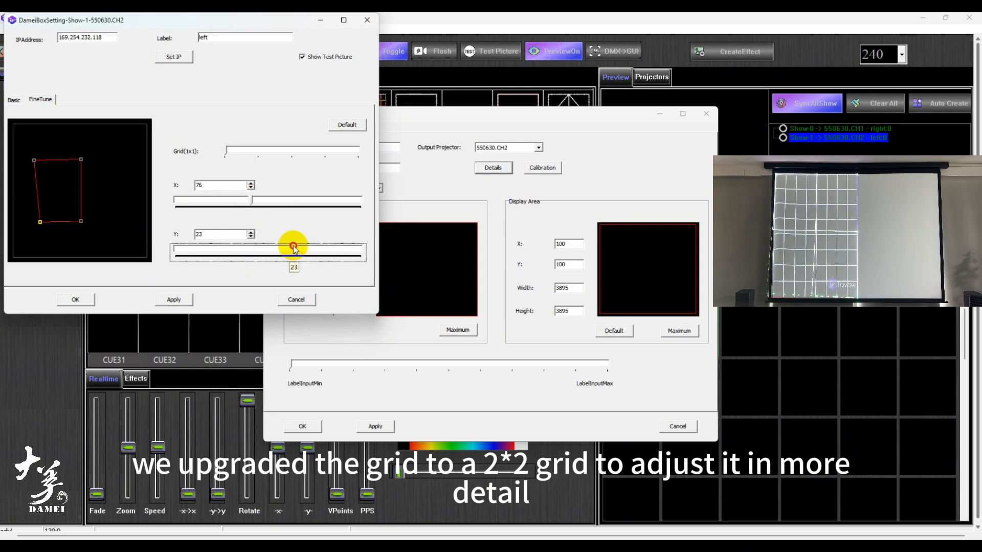
pyautogui.click(245, 209)
# - Offset the grid's lower-right corner point to 2 in X and -10 in Y
pyautogui.moveTo(70, 239); pyautogui.dragTo(99, 231)
pyautogui.click(244, 255)
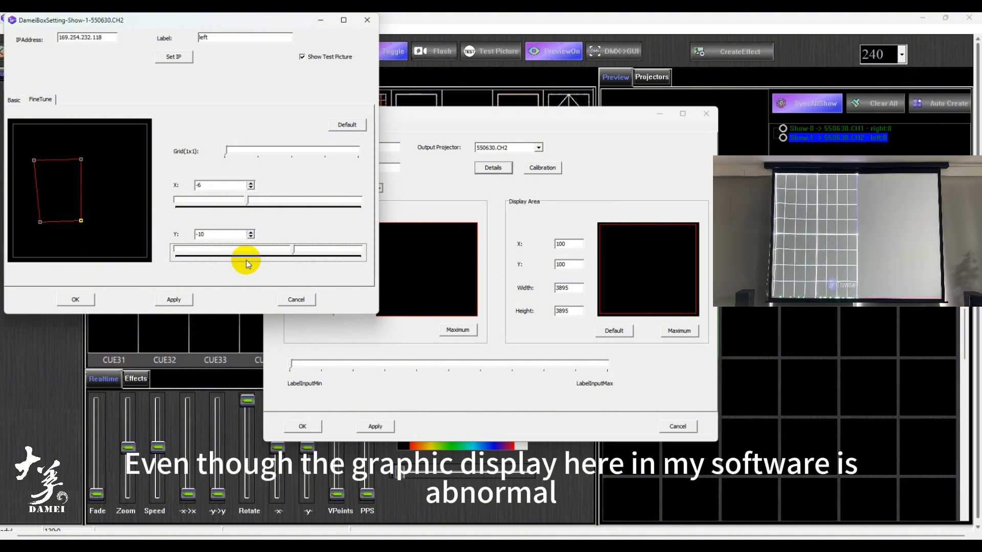
pyautogui.click(231, 213)
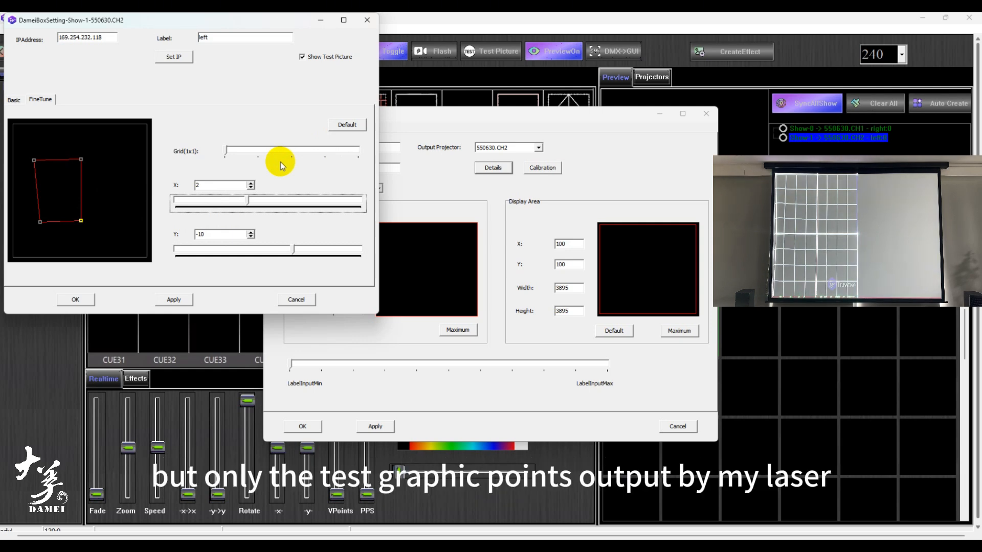
# - Increase the fine-tune grid to 2x2 and adjust the lower-left point along X
pyautogui.click(252, 155)
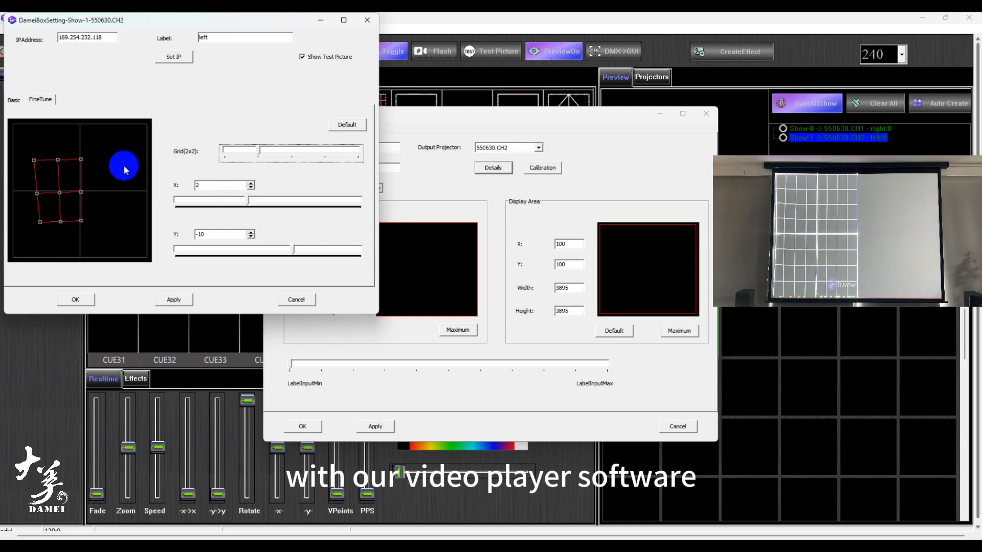
pyautogui.moveTo(33, 186); pyautogui.dragTo(60, 230)
pyautogui.click(265, 209)
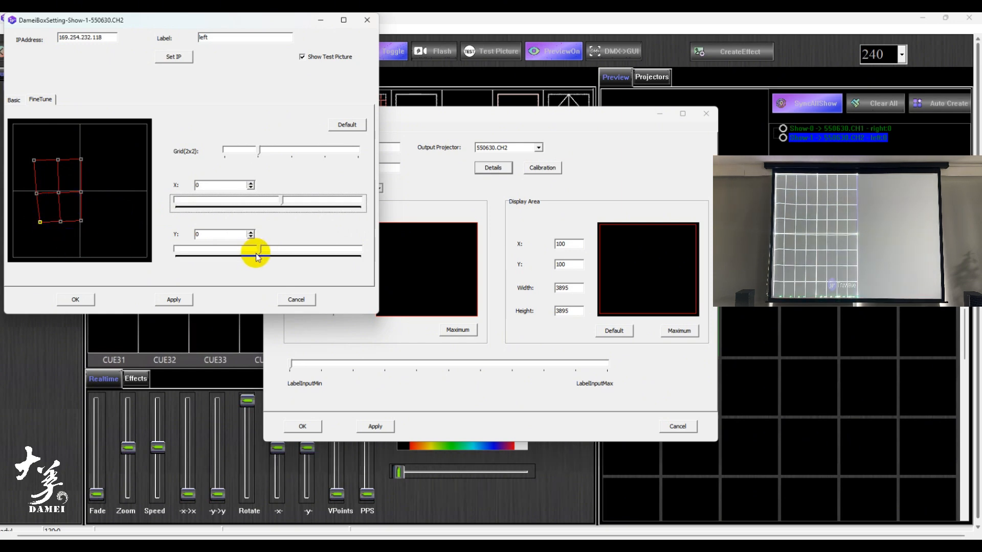
# - Offset the middle point on the grid's left edge by -6 in X and 10 in Y
pyautogui.moveTo(46, 214)
pyautogui.mouseDown()
pyautogui.moveTo(70, 226)
pyautogui.moveTo(70, 201)
pyautogui.moveTo(44, 187)
pyautogui.moveTo(96, 205)
pyautogui.moveTo(23, 184)
pyautogui.mouseUp()
pyautogui.click(216, 259)
pyautogui.click(222, 211)
pyautogui.click(224, 258)
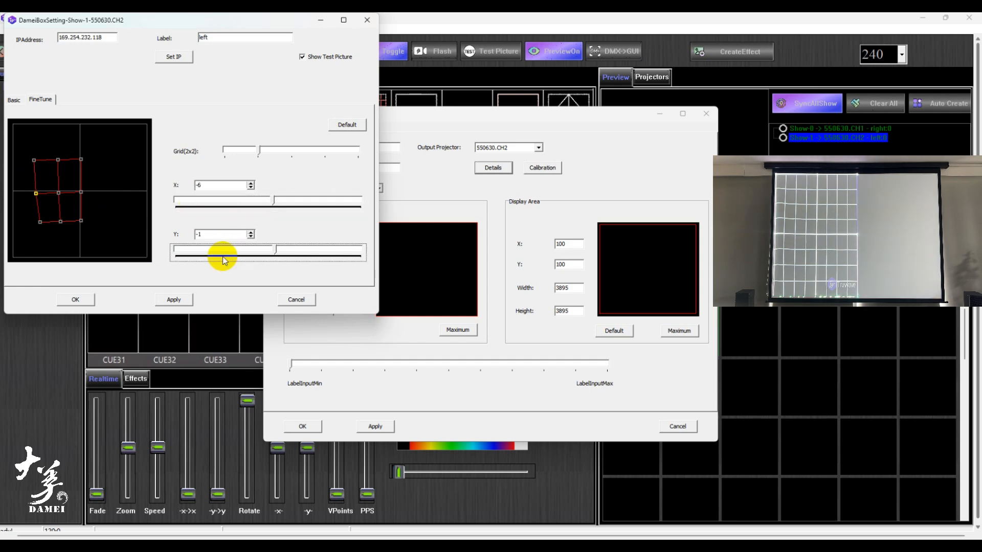
pyautogui.press('Right')
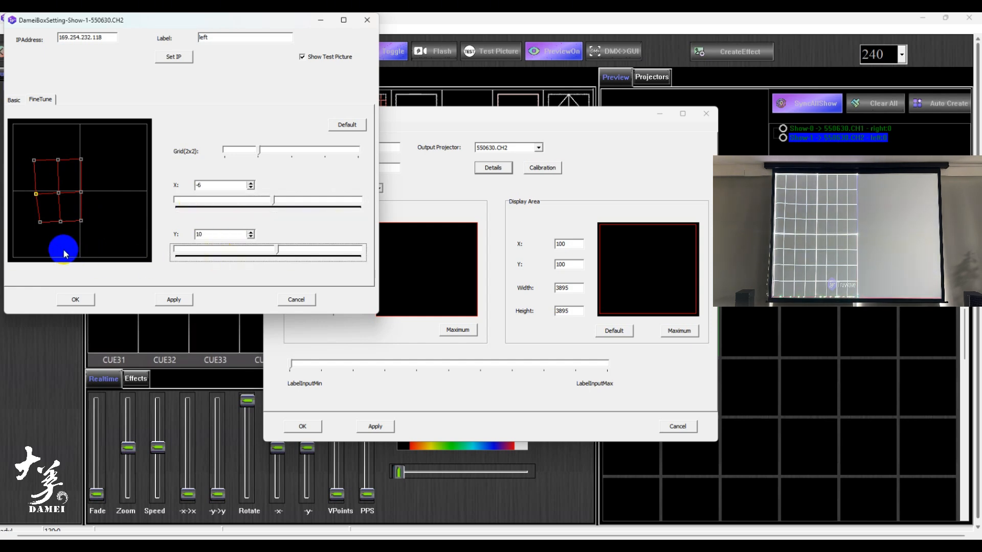
# - Offset the lower-left corner point of the 2x2 fine-tune grid to -6 in X
pyautogui.moveTo(46, 215); pyautogui.dragTo(31, 230)
pyautogui.click(196, 210)
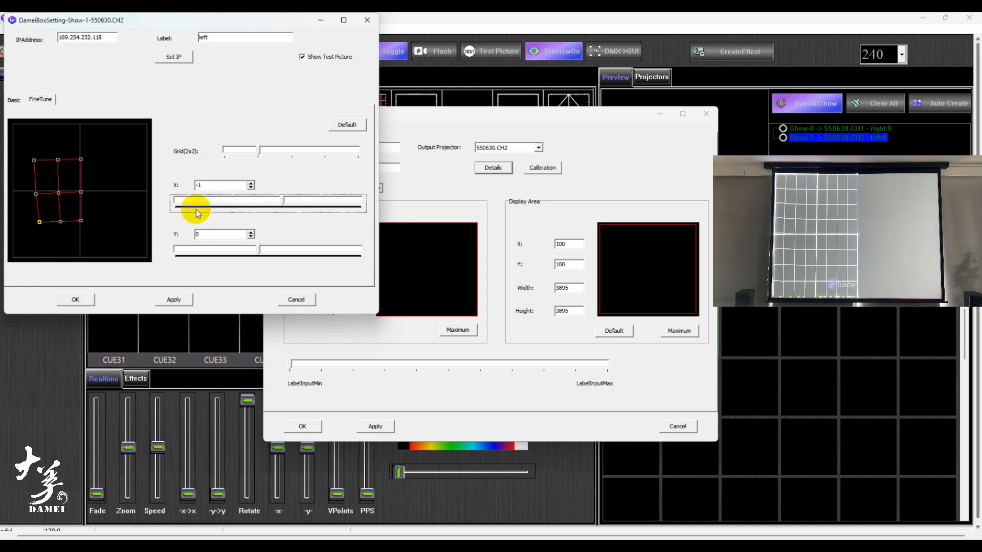
pyautogui.click(196, 210)
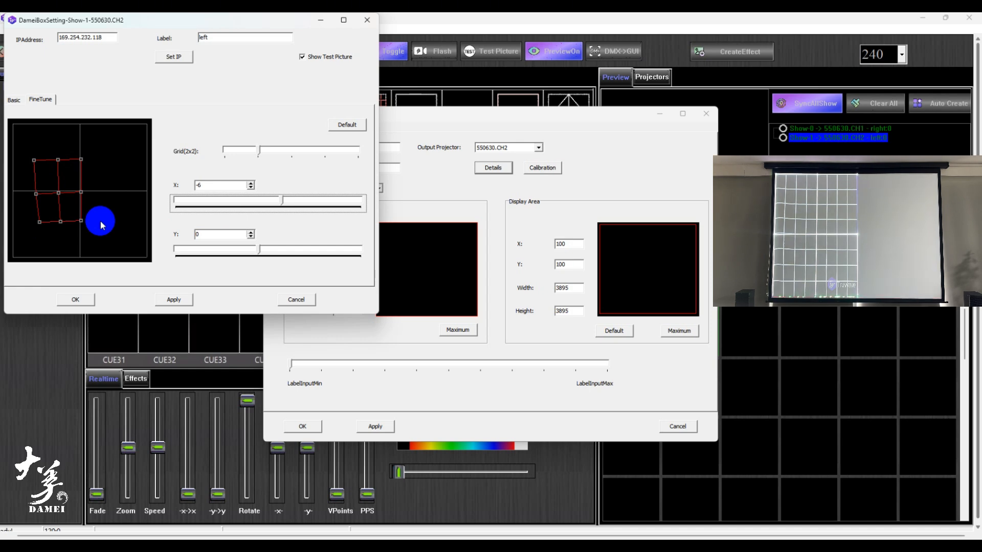
# - Refine the fine-tune grid to 4x4 and nudge the three right-hand points of its second row along Y
pyautogui.click(285, 149)
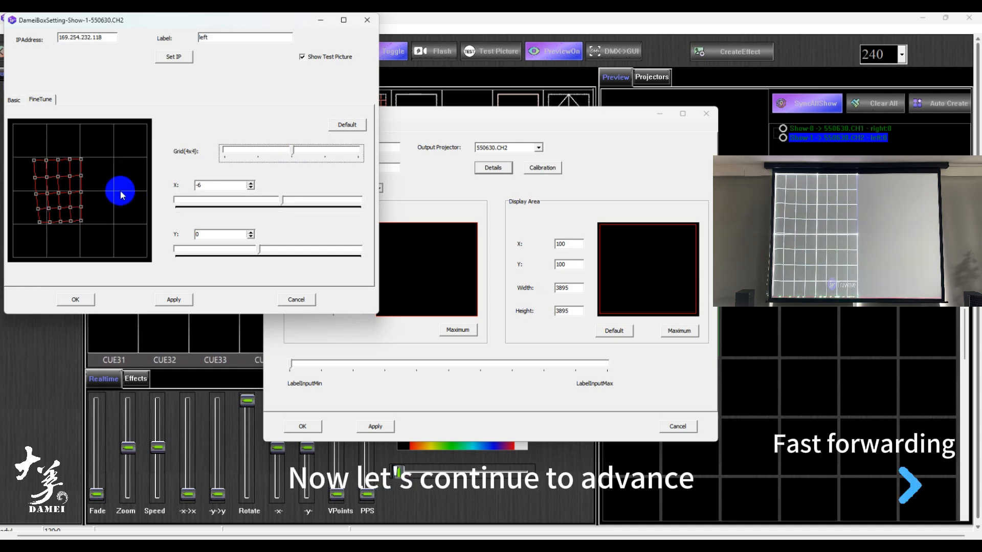
pyautogui.moveTo(40, 154); pyautogui.dragTo(50, 174)
pyautogui.click(242, 210)
pyautogui.click(243, 210)
pyautogui.click(222, 259)
pyautogui.click(210, 259)
pyautogui.click(145, 246)
pyautogui.click(233, 260)
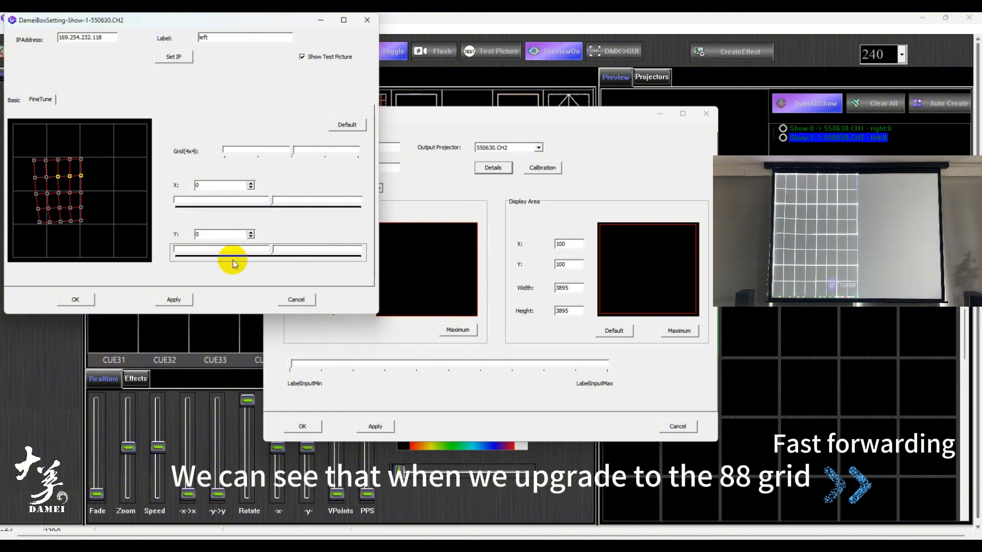
pyautogui.press('Right')
pyautogui.press('Right')
pyautogui.press('Right')
pyautogui.click(211, 263)
# - Nudge the points along the left side of the 4x4 grid in X
pyautogui.moveTo(55, 215); pyautogui.dragTo(27, 154)
pyautogui.press('Right')
pyautogui.click(222, 205)
pyautogui.press('Left')
pyautogui.press('Left')
pyautogui.press('Left')
pyautogui.press('Left')
pyautogui.press('Left')
pyautogui.press('Left')
pyautogui.press('Left')
pyautogui.press('Right')
pyautogui.press('Right')
pyautogui.press('Right')
# - Offset the upper-left corner point of the 4x4 grid by 3 in Y
pyautogui.click(275, 259)
pyautogui.click(239, 260)
pyautogui.press('Right')
pyautogui.press('Right')
pyautogui.press('Right')
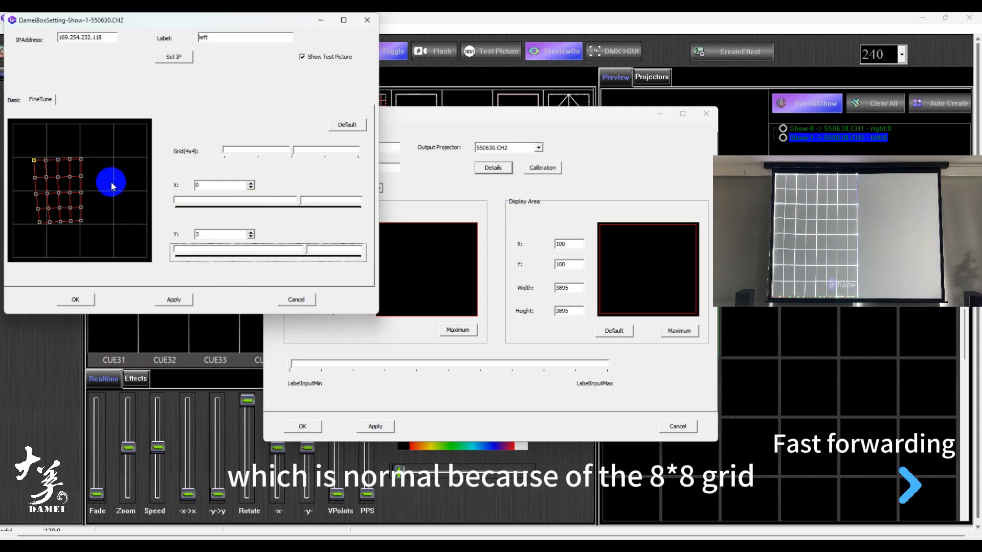
# - Refine the fine-tune grid to 8x8 and offset the lower points of its second column by about -4 in X and -9 in Y
pyautogui.click(325, 153)
pyautogui.click(46, 221)
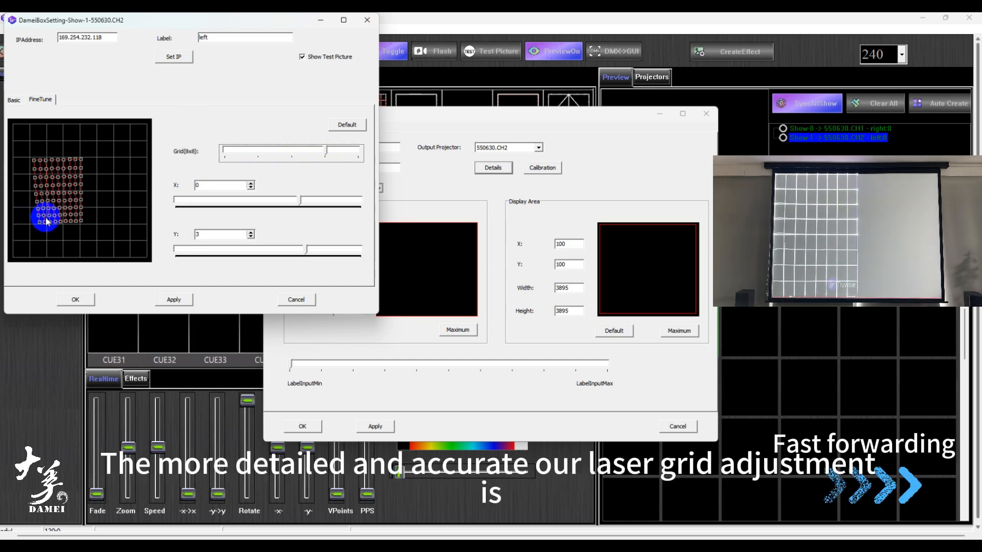
pyautogui.moveTo(46, 218); pyautogui.dragTo(37, 175)
pyautogui.click(234, 206)
pyautogui.press('Right')
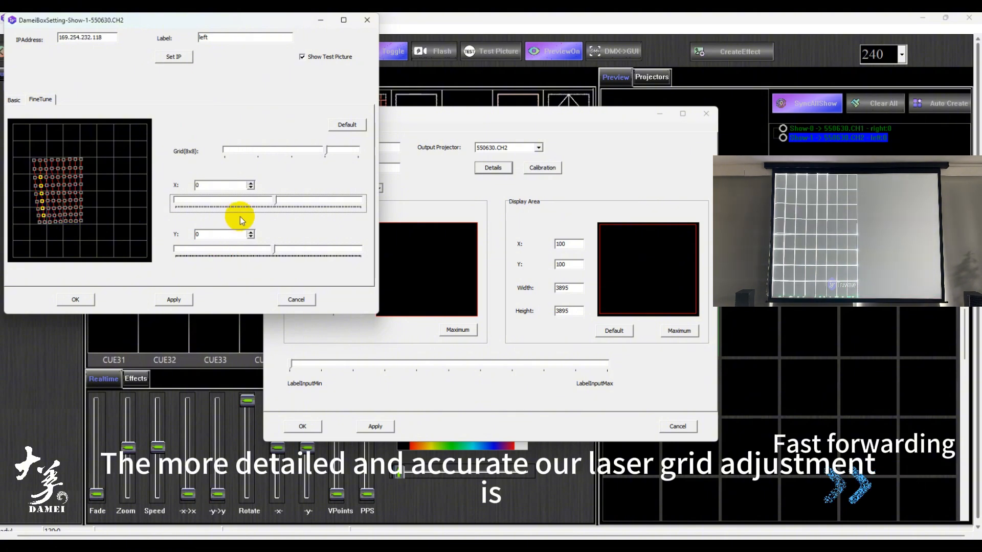
pyautogui.click(269, 262)
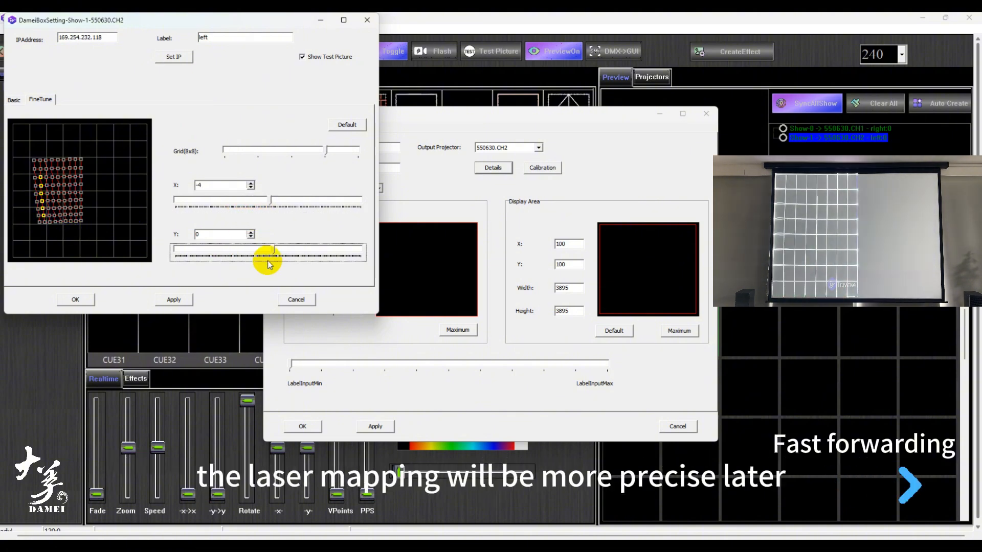
pyautogui.press('Left')
pyautogui.press('Left')
pyautogui.press('Left')
pyautogui.press('Left')
pyautogui.press('Left')
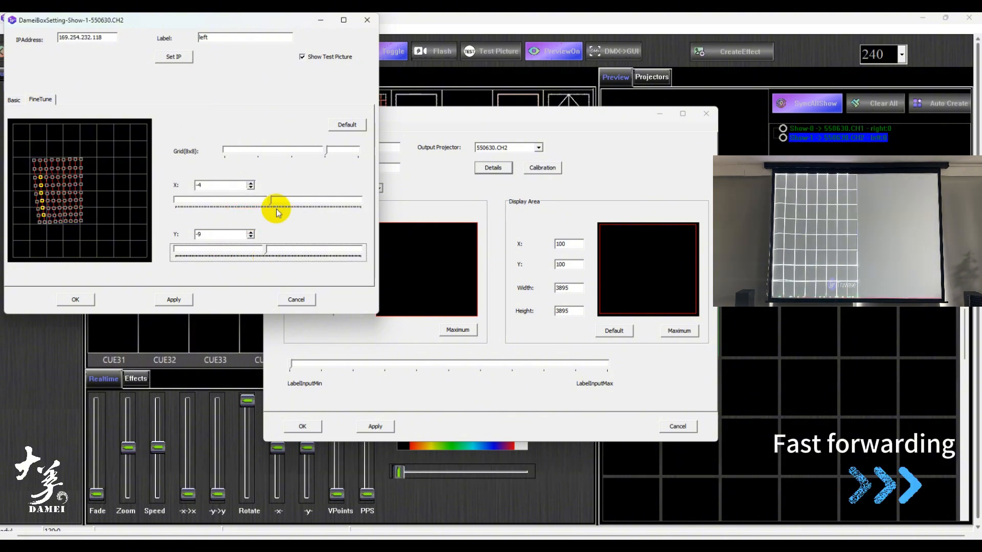
pyautogui.click(276, 209)
pyautogui.press('Left')
# - Offset the single point in the second column, one row above the bottom edge, by 2 in X and 14 in Y
pyautogui.click(130, 223)
pyautogui.click(44, 217)
pyautogui.click(256, 210)
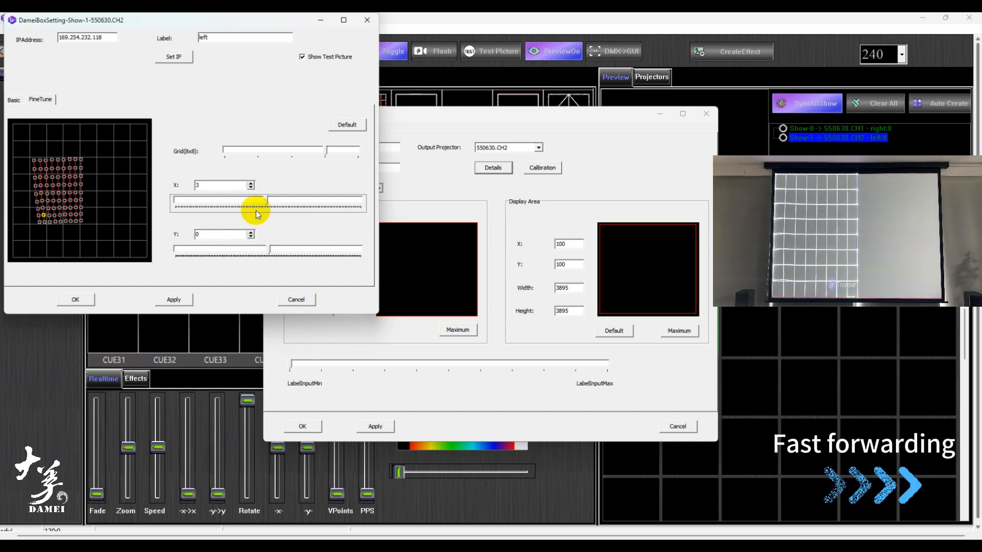
pyautogui.press('Left')
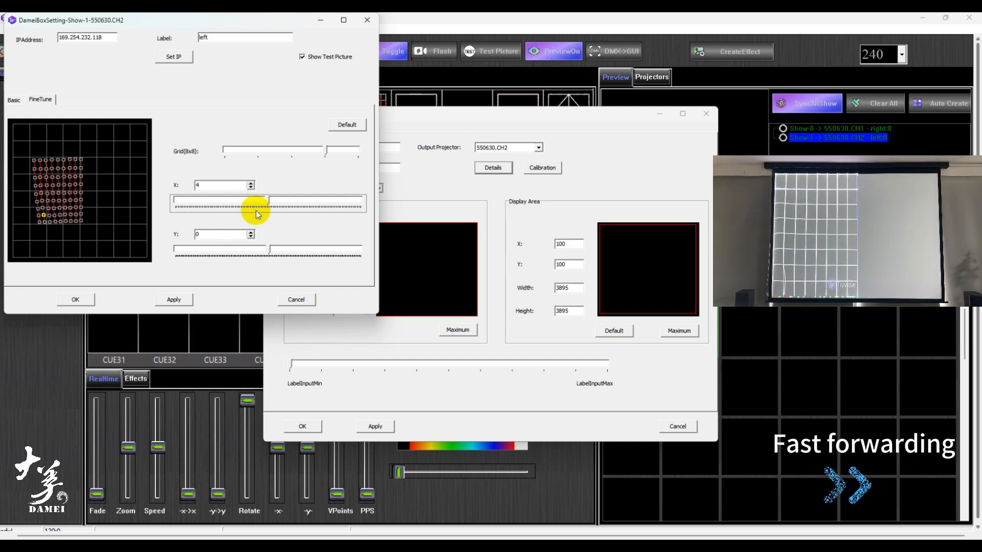
pyautogui.click(256, 259)
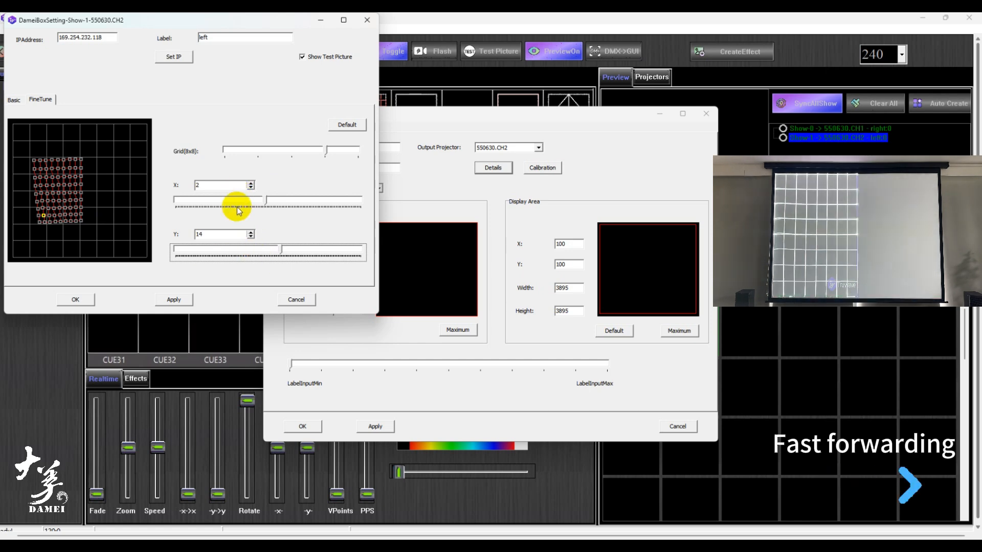
# - Offset the next point up in the second column by 4 in Y and the three rightmost points of the second-lowest row by 2 in Y
pyautogui.click(42, 209)
pyautogui.click(227, 258)
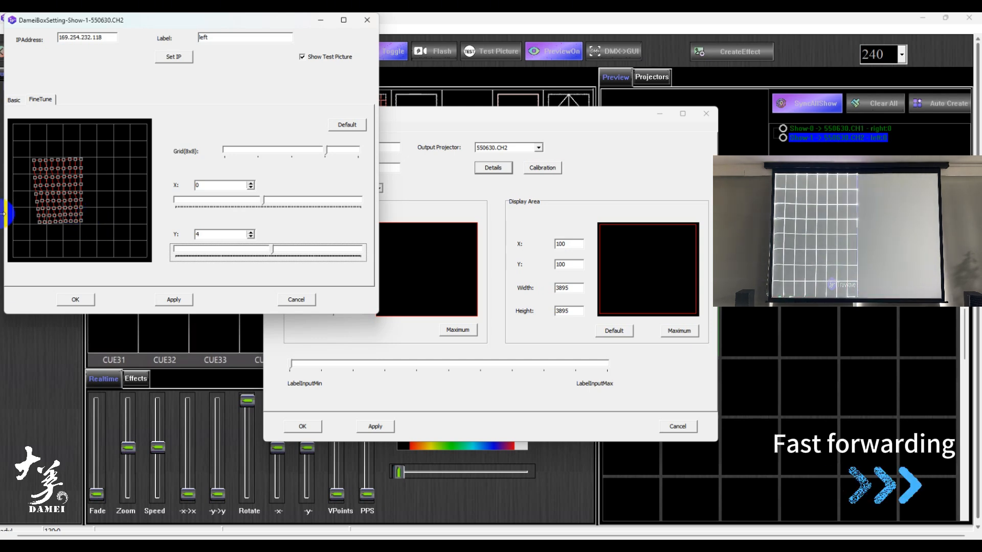
pyautogui.click(74, 215)
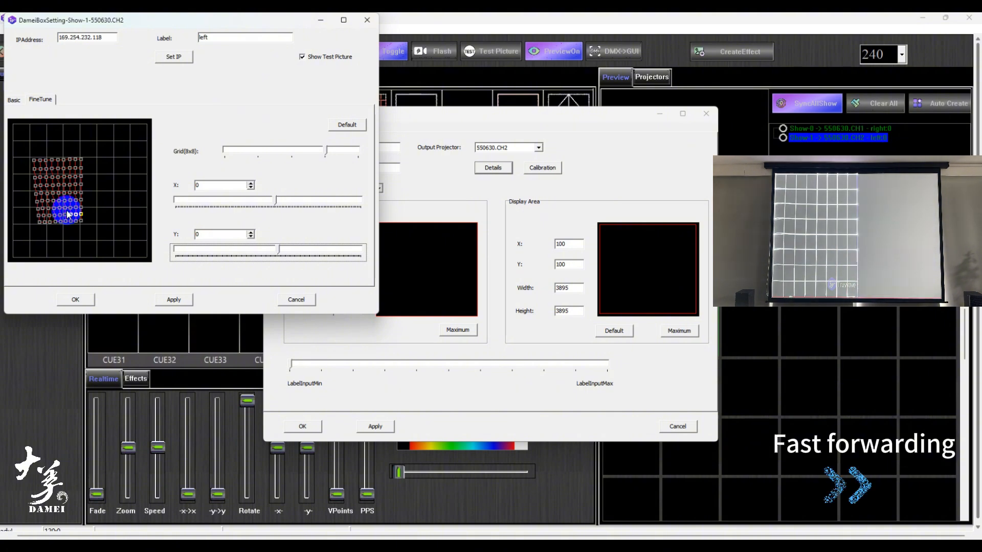
pyautogui.click(243, 209)
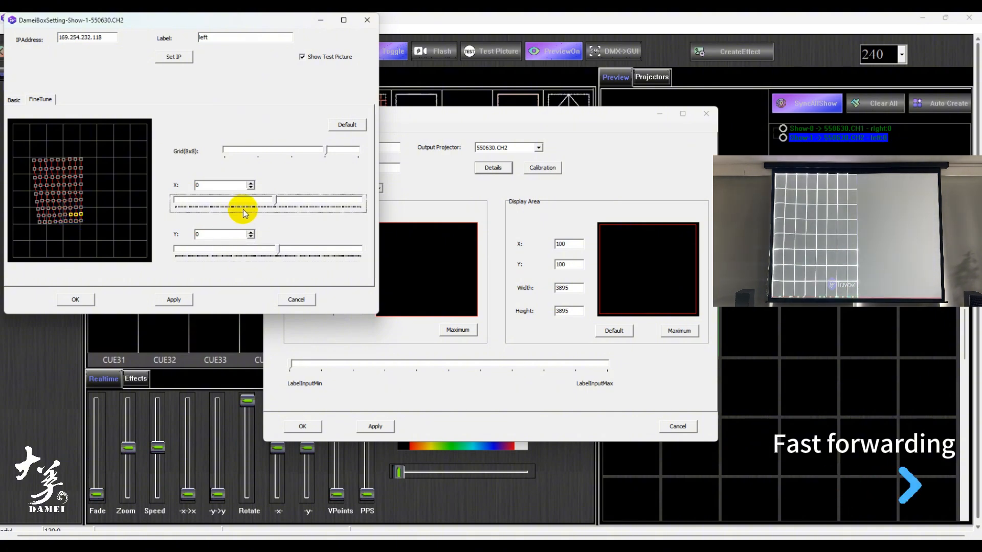
pyautogui.click(244, 250)
pyautogui.press('Right')
pyautogui.press('Right')
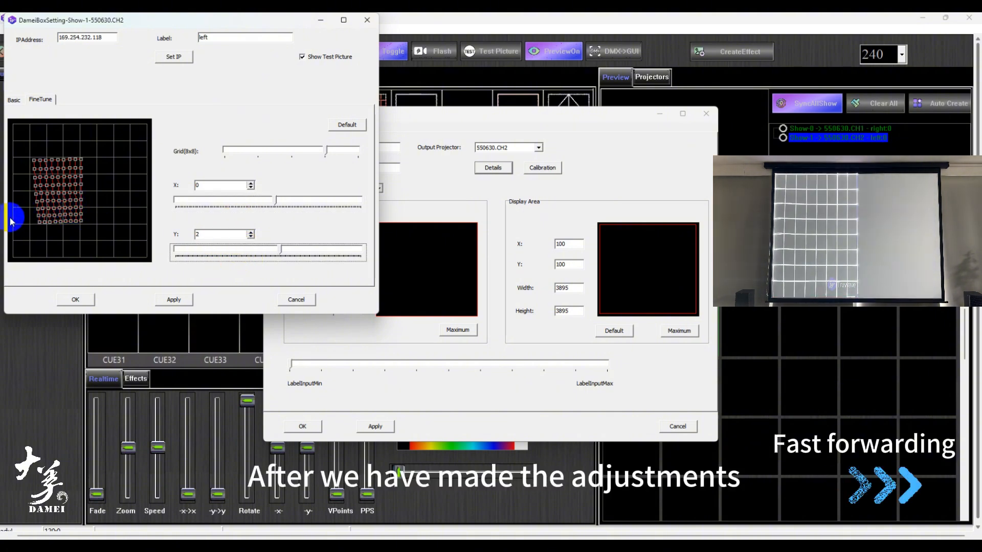
# - Readjust the second column's point in the second-lowest row to 2 in X and 2 in Y
pyautogui.click(44, 216)
pyautogui.click(248, 205)
pyautogui.click(228, 259)
pyautogui.press('Right')
pyautogui.press('Right')
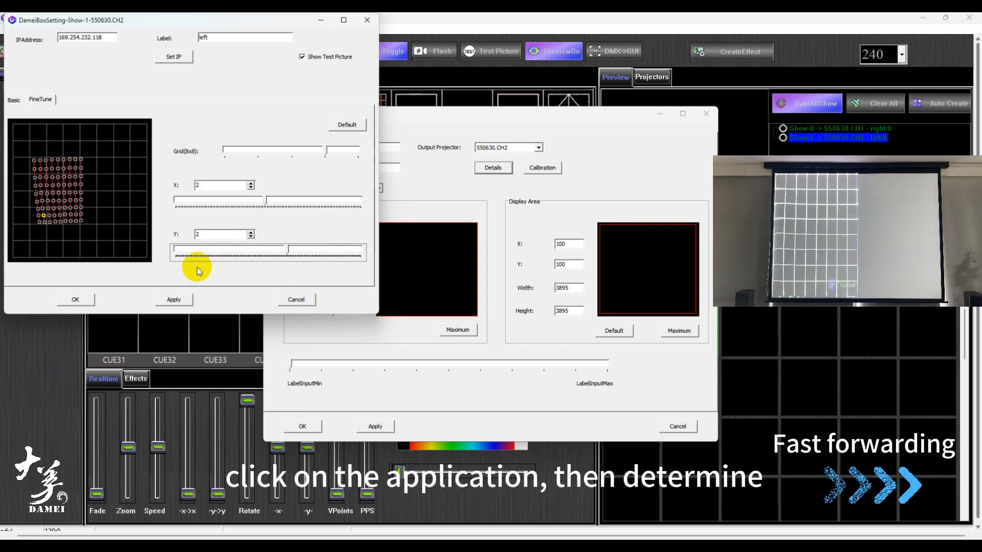
# - Apply the left projector's fine-tune adjustments and confirm both its details and the show settings
pyautogui.click(186, 300)
pyautogui.click(74, 301)
pyautogui.click(302, 426)
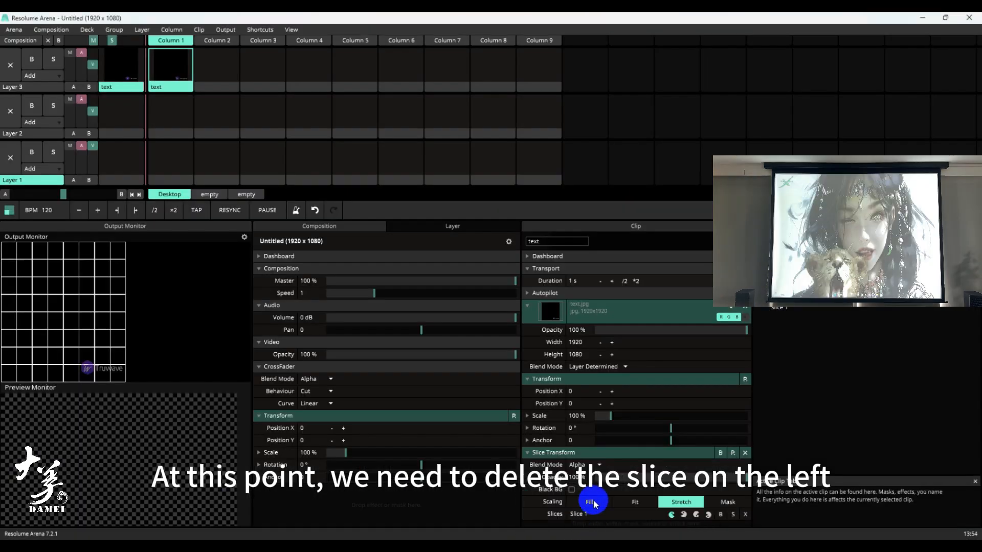
# - In Resolume Arena, replace the text clip's left slice with a Slice Transform using the right slice, scaled with Stretch
pyautogui.click(746, 453)
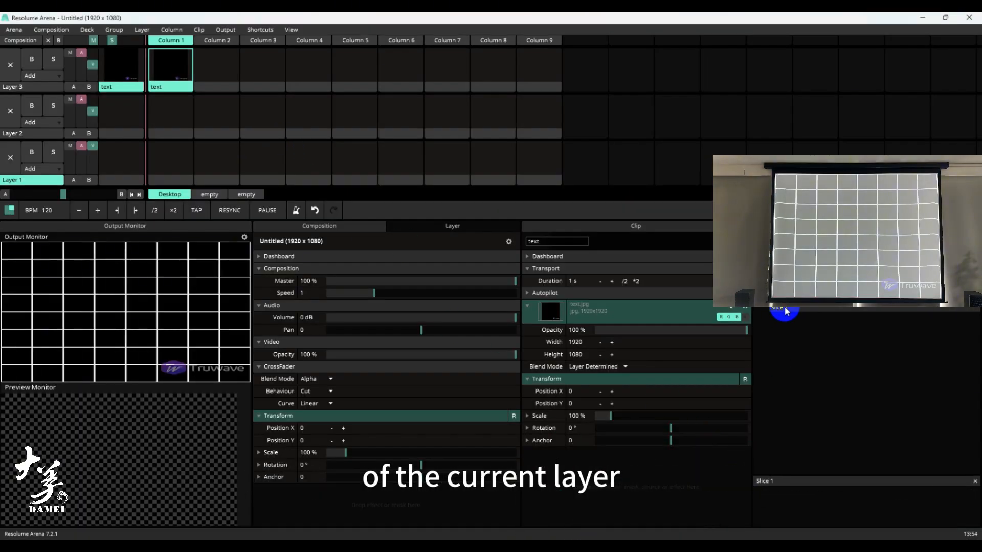
pyautogui.moveTo(786, 312); pyautogui.dragTo(168, 77)
pyautogui.click(682, 501)
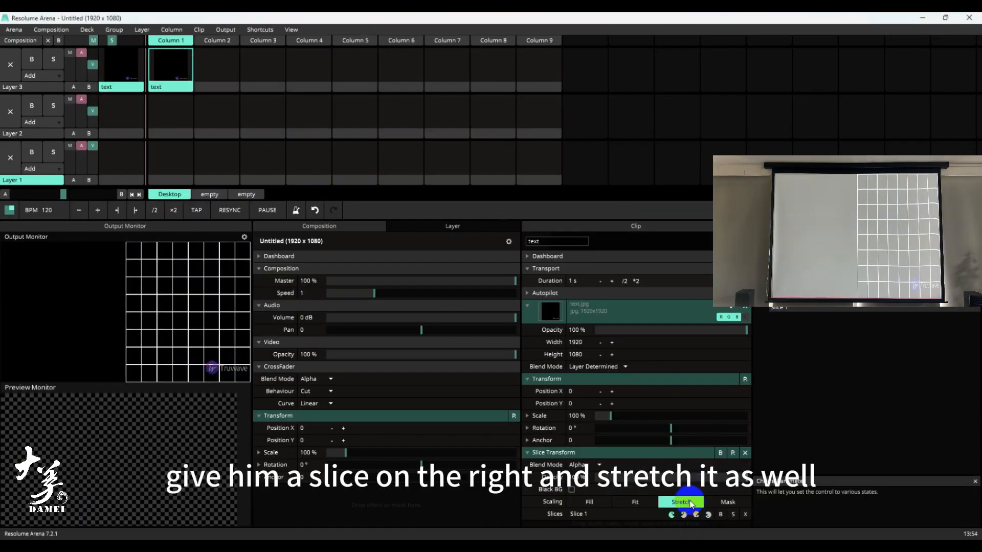
# - Switch to Truwave, open the right projector's details from Show-0, turn on the test picture and close the details
pyautogui.moveTo(573, 540)
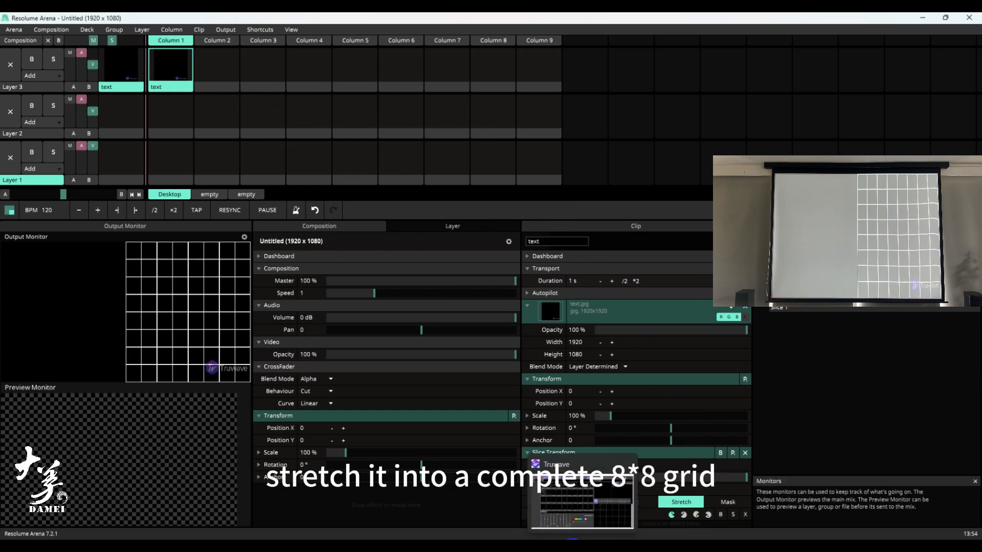
pyautogui.click(573, 538)
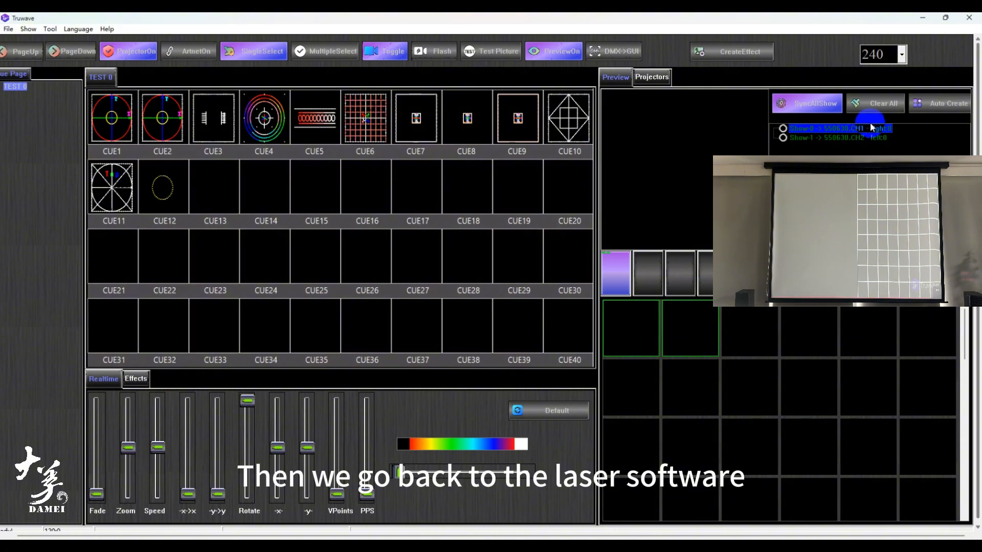
pyautogui.doubleClick(870, 128)
pyautogui.click(493, 168)
pyautogui.moveTo(263, 23); pyautogui.dragTo(427, 135)
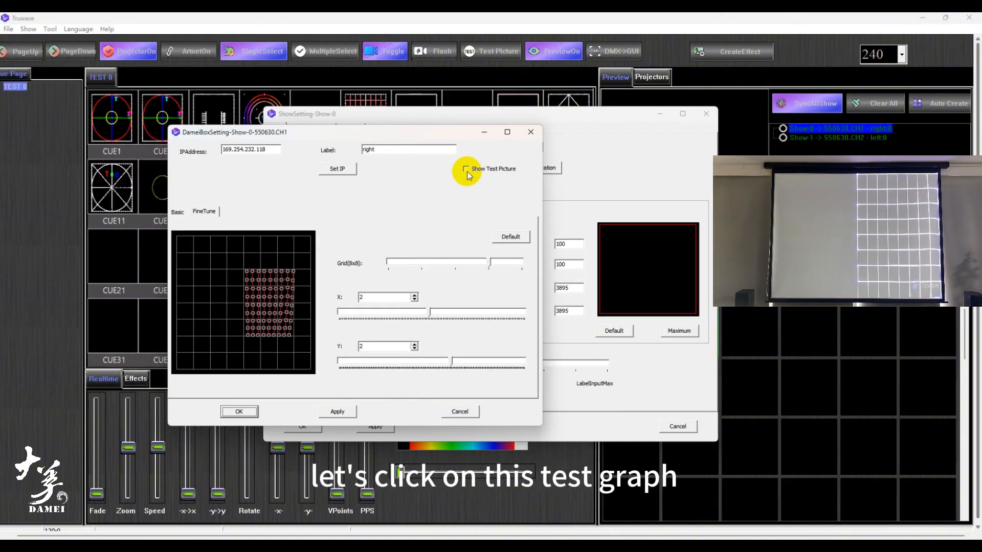
pyautogui.click(465, 169)
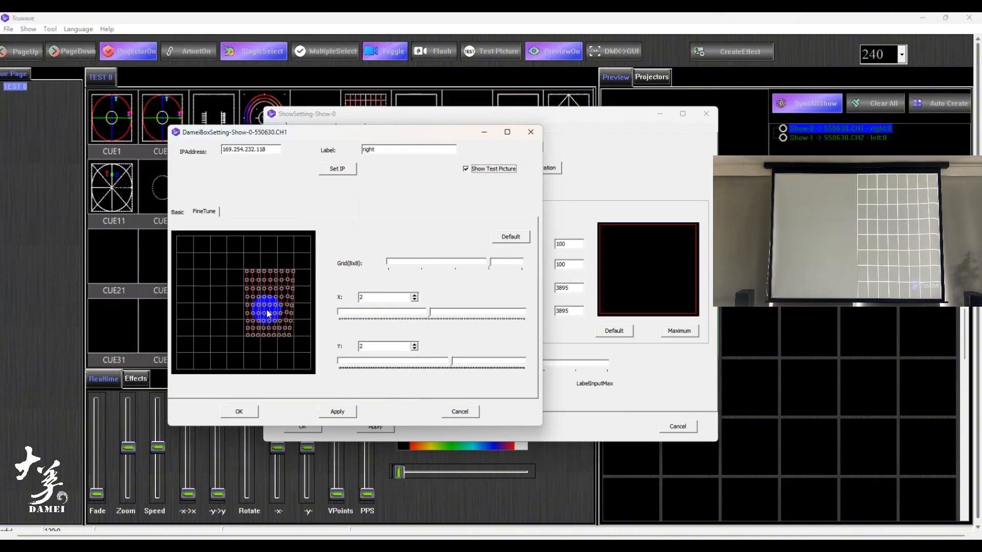
pyautogui.click(531, 132)
# - Set Show-0's input to NDI Stream and dismiss the confirmation dialog over its NDI settings
pyautogui.click(379, 192)
pyautogui.click(377, 202)
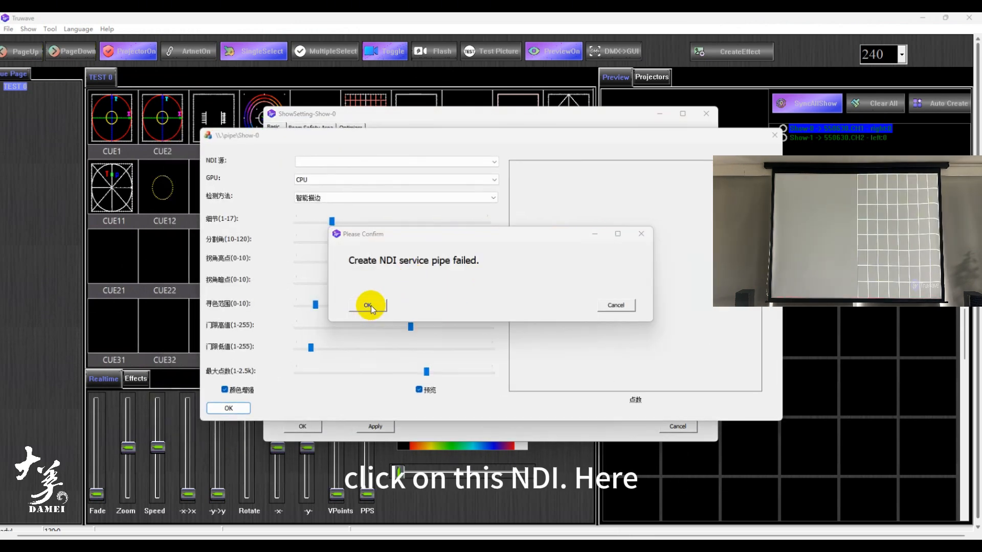
pyautogui.click(370, 306)
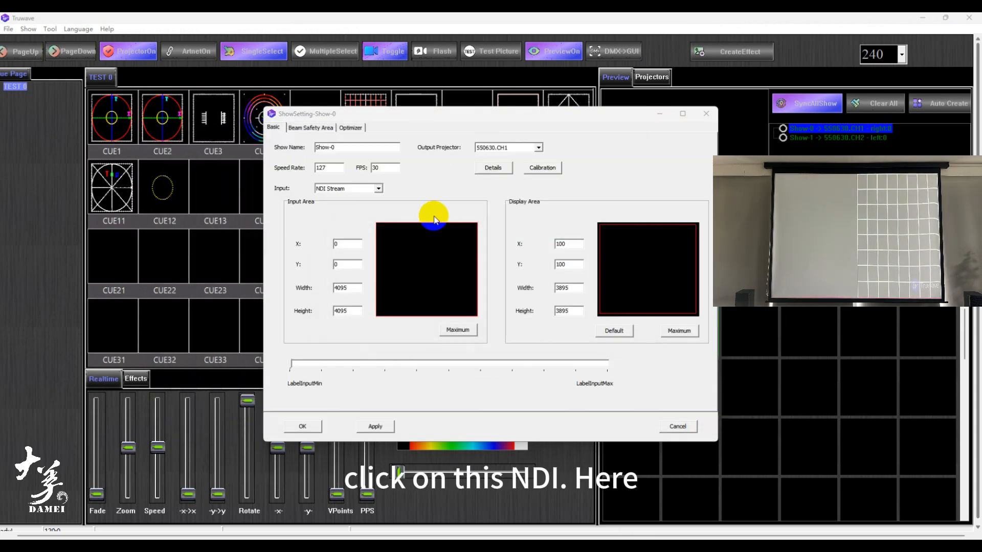
# - Choose the laptop's "Arena - right" stream as Show-0's NDI source and NVIDIA GeForce GTX 1660 Ti as its GPU
pyautogui.click(379, 189)
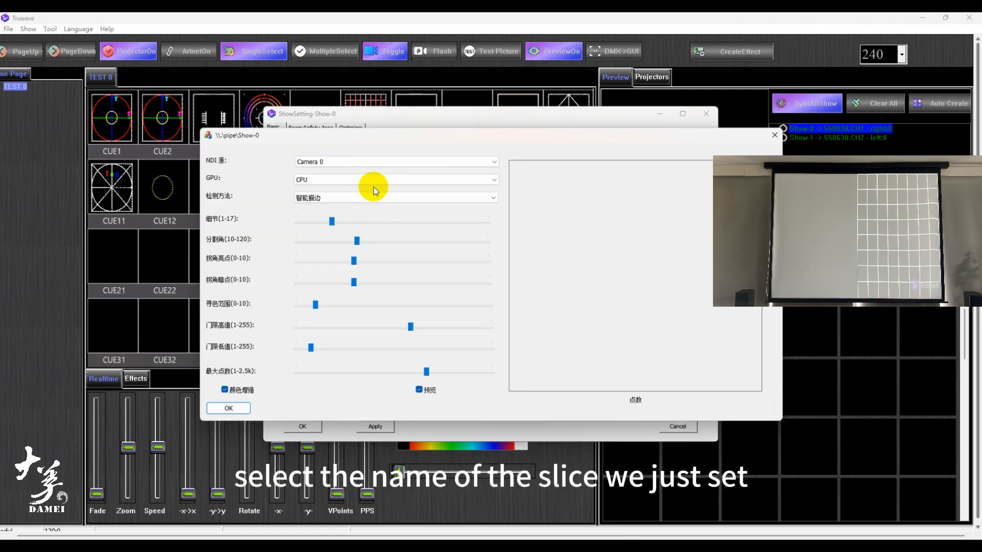
pyautogui.click(382, 162)
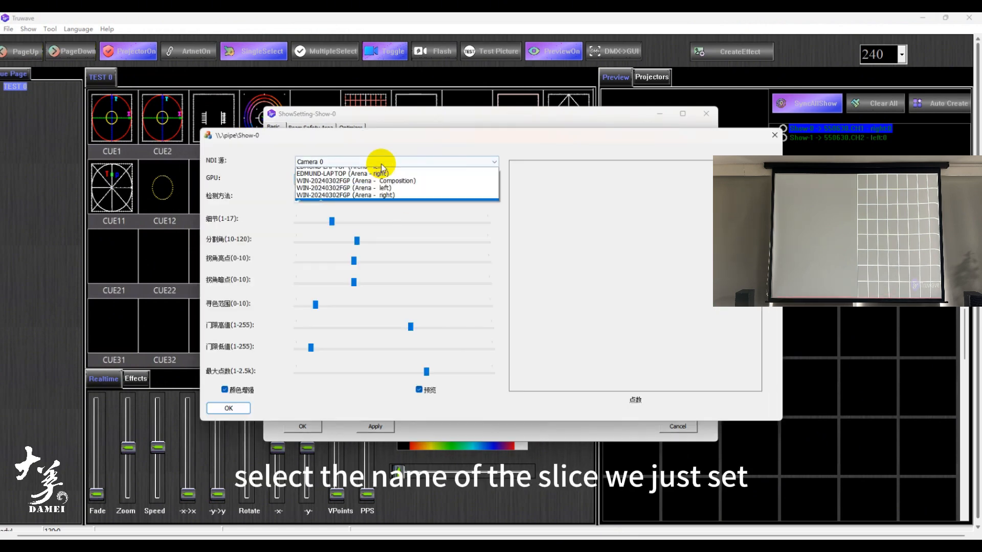
pyautogui.click(382, 176)
pyautogui.click(394, 162)
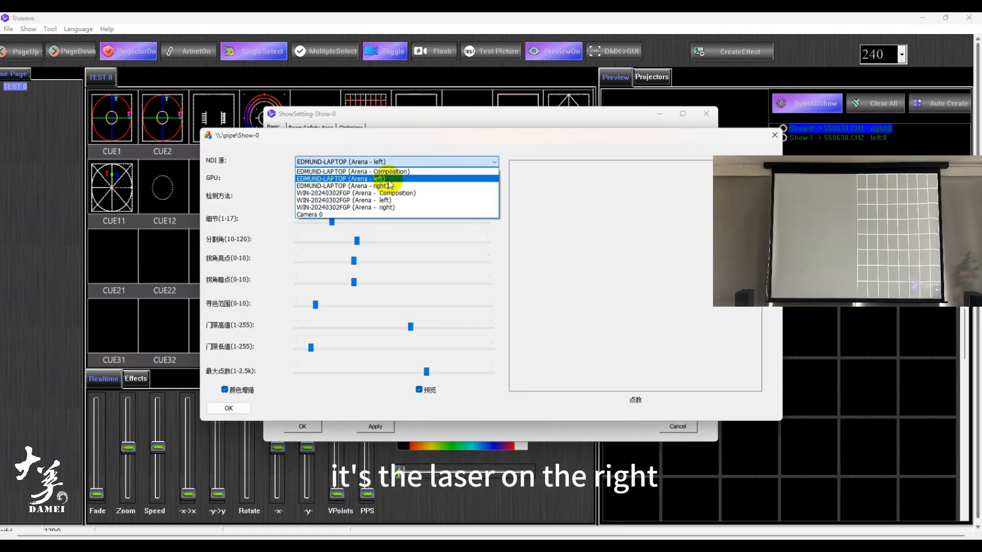
pyautogui.click(391, 176)
pyautogui.click(391, 179)
pyautogui.click(390, 189)
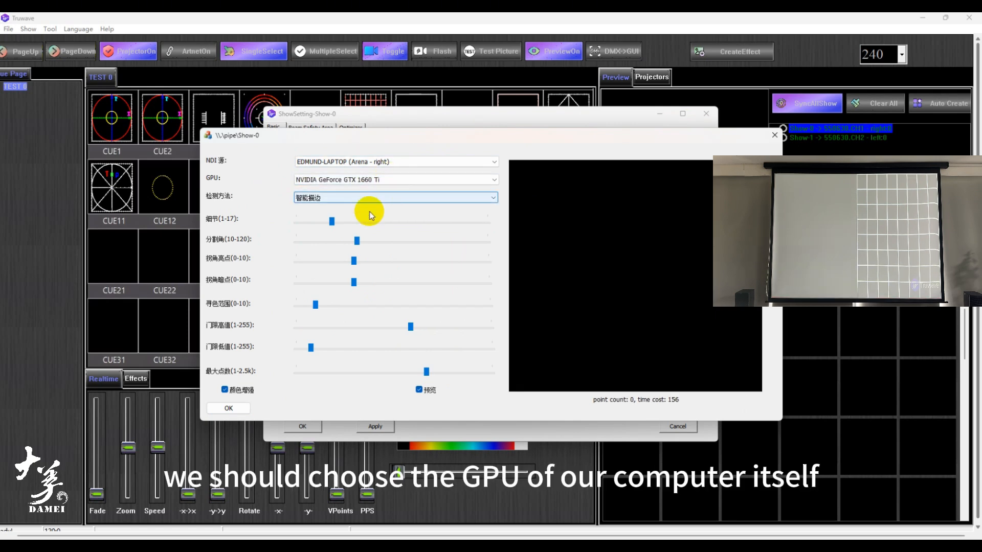
# - Select 智能描边 as the detection method and confirm Show-0's NDI and show settings
pyautogui.click(325, 198)
pyautogui.click(326, 212)
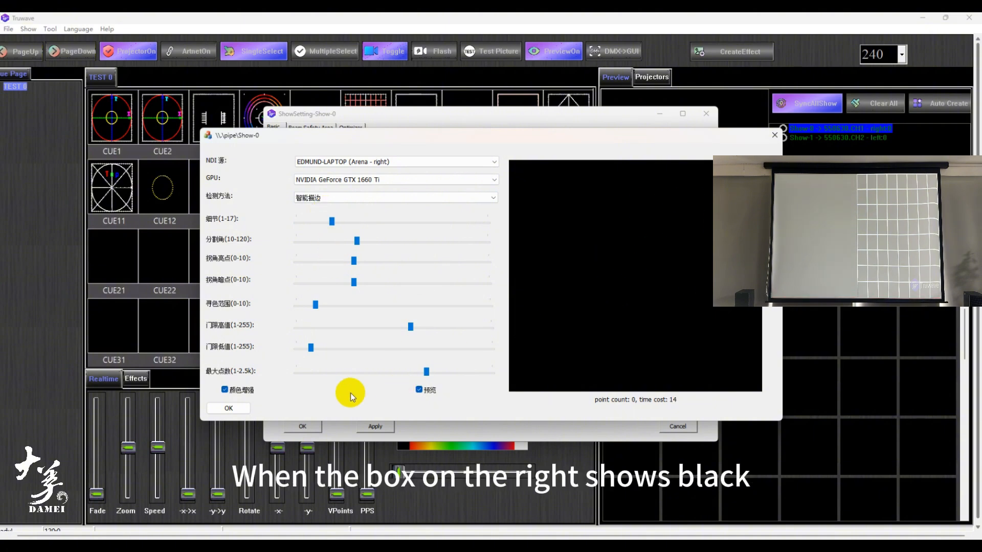
pyautogui.click(245, 408)
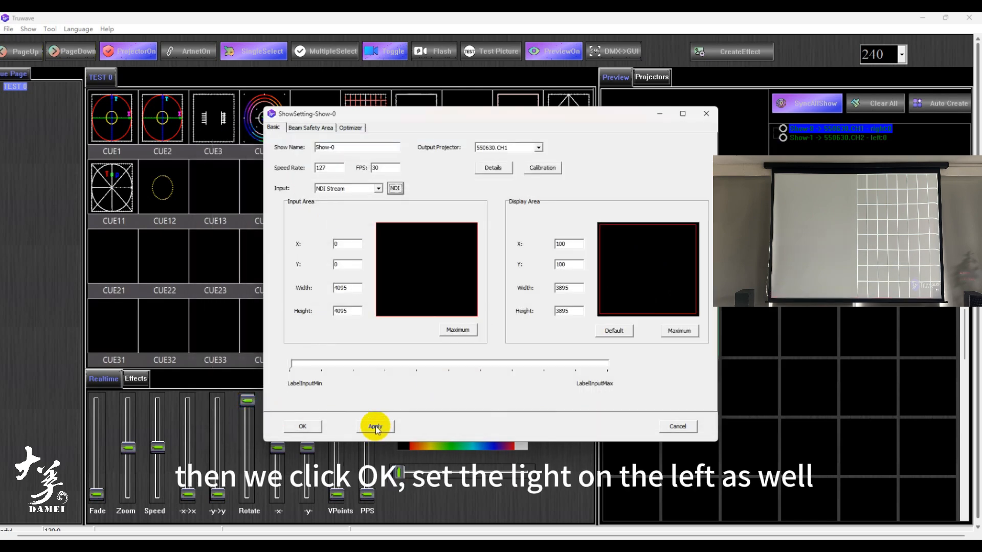
pyautogui.click(302, 426)
# - Open Show-1's left projector details, turn off the test picture and close the details
pyautogui.click(839, 140)
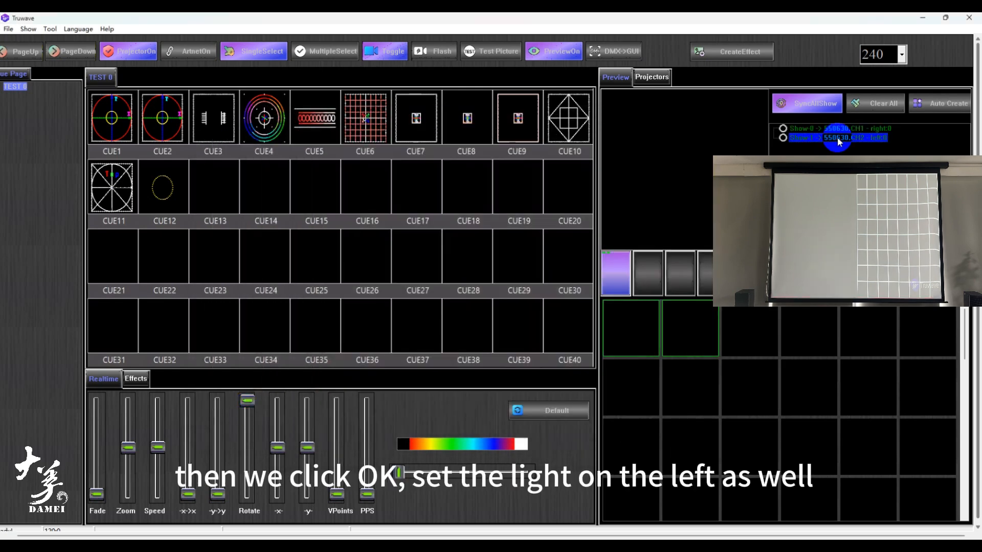
pyautogui.doubleClick(839, 140)
pyautogui.click(494, 167)
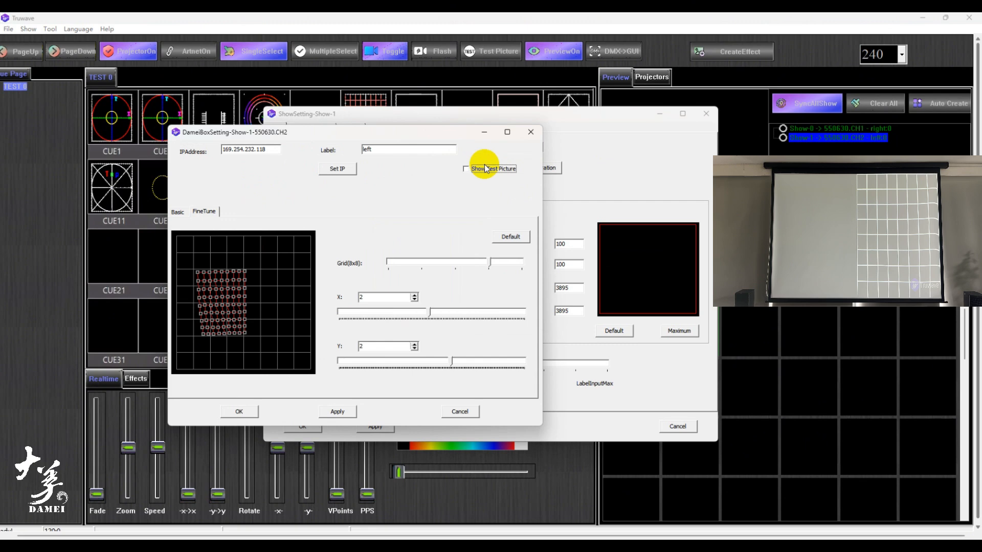
pyautogui.click(531, 134)
# - Set Show-1's input to NDI Stream and open its NDI settings
pyautogui.click(370, 189)
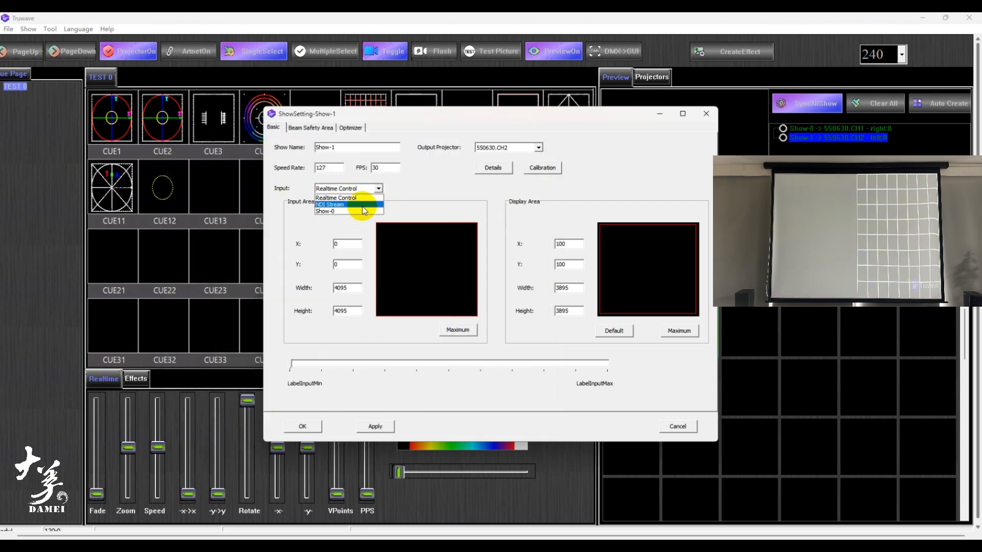
pyautogui.click(362, 205)
pyautogui.click(396, 188)
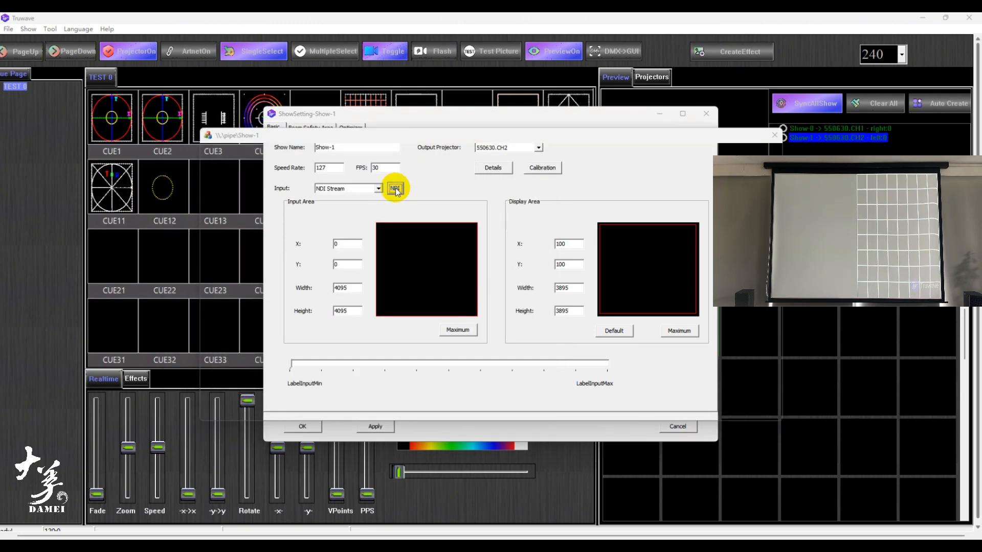
# - Use the laptop's "Arena - left" stream and NVIDIA GeForce GTX 1660 Ti for Show-1, set the detection method, and confirm the NDI and show settings
pyautogui.click(402, 162)
pyautogui.click(395, 178)
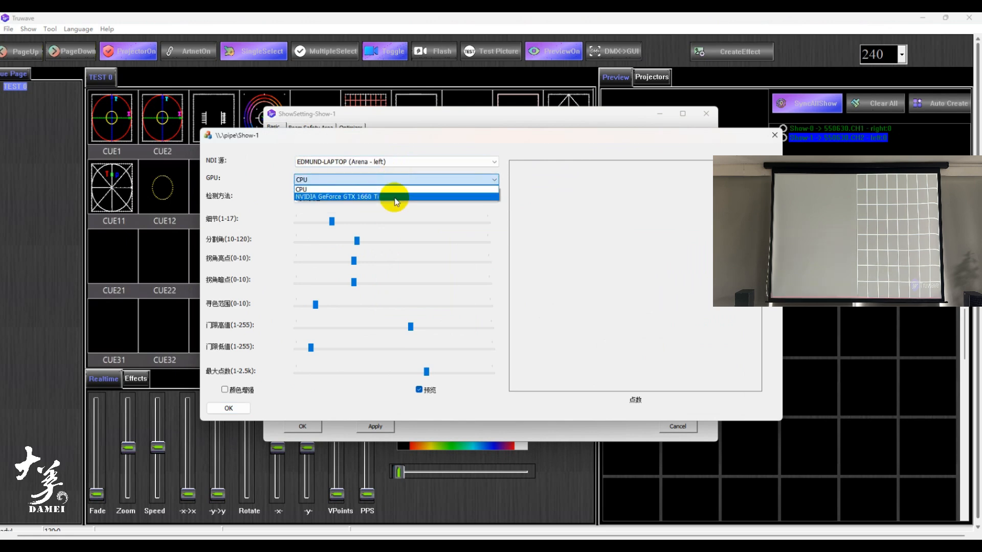
pyautogui.click(395, 198)
pyautogui.click(394, 197)
pyautogui.click(373, 217)
pyautogui.click(229, 408)
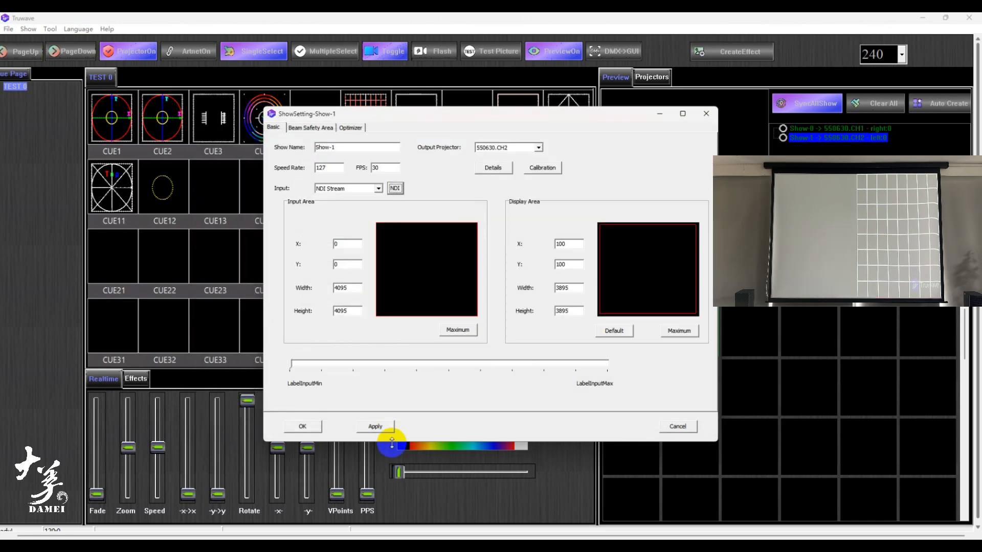
pyautogui.click(320, 428)
# - Switch to Resolume Arena, remove the Slice Transform from the text clip and trigger the empty Column 2
pyautogui.moveTo(617, 542)
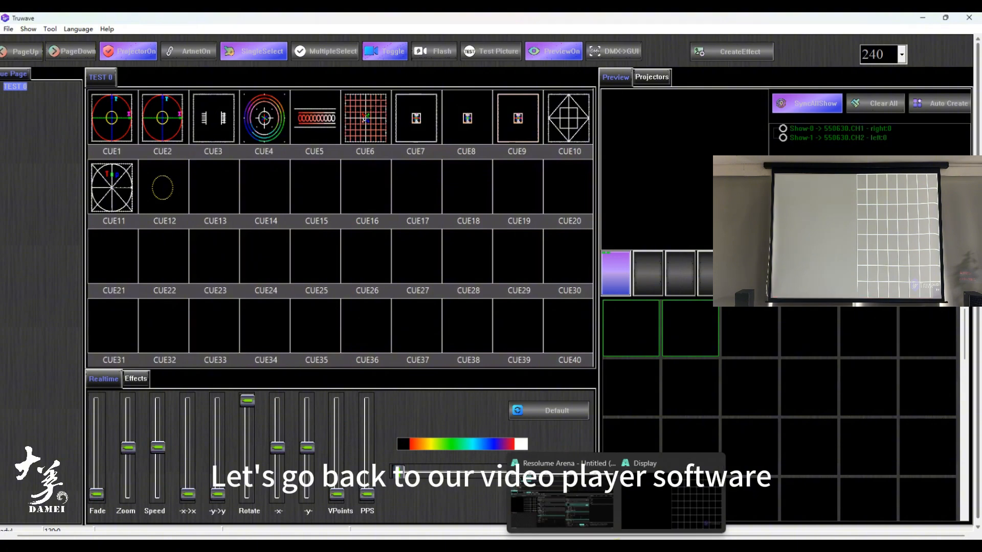
pyautogui.click(587, 515)
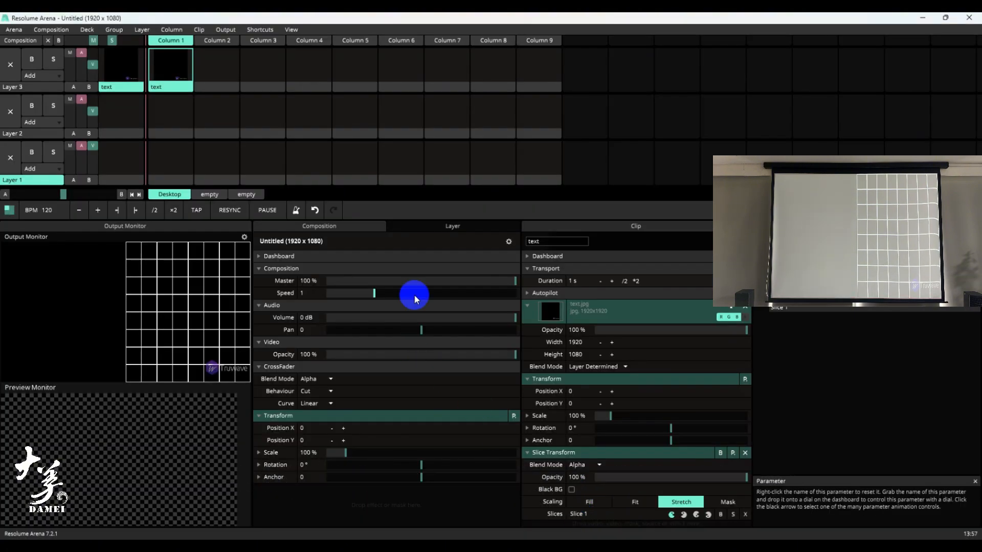
pyautogui.click(745, 453)
pyautogui.click(215, 40)
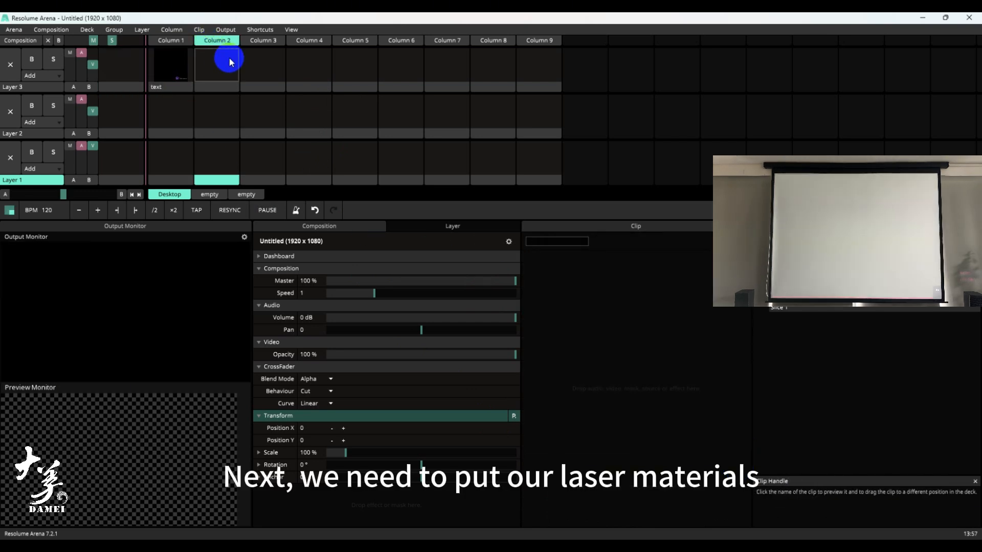
# - From the laser show folder, add main video.mp4 to Layer 3 and laser video.mp4 to Layer 2, both in Column 2
pyautogui.click(586, 547)
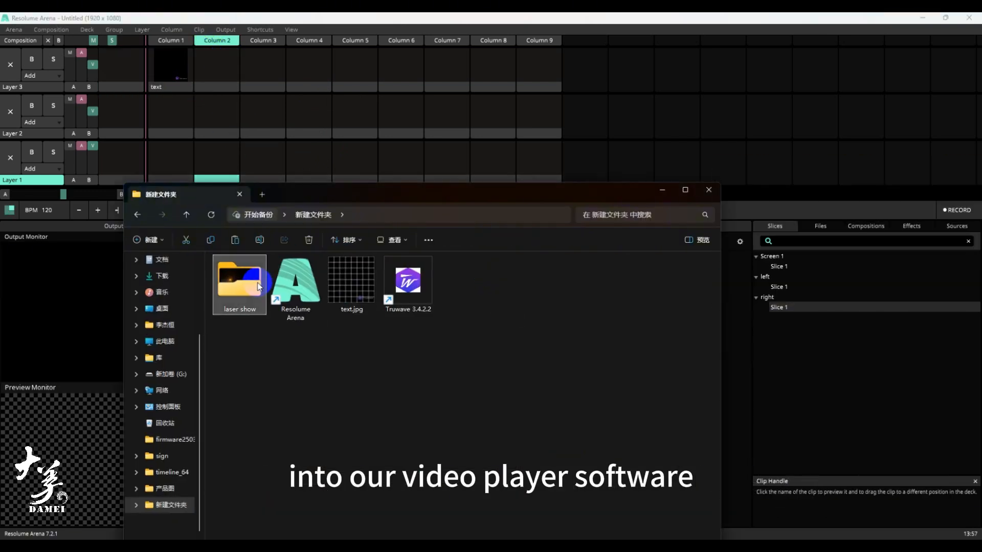
pyautogui.doubleClick(255, 284)
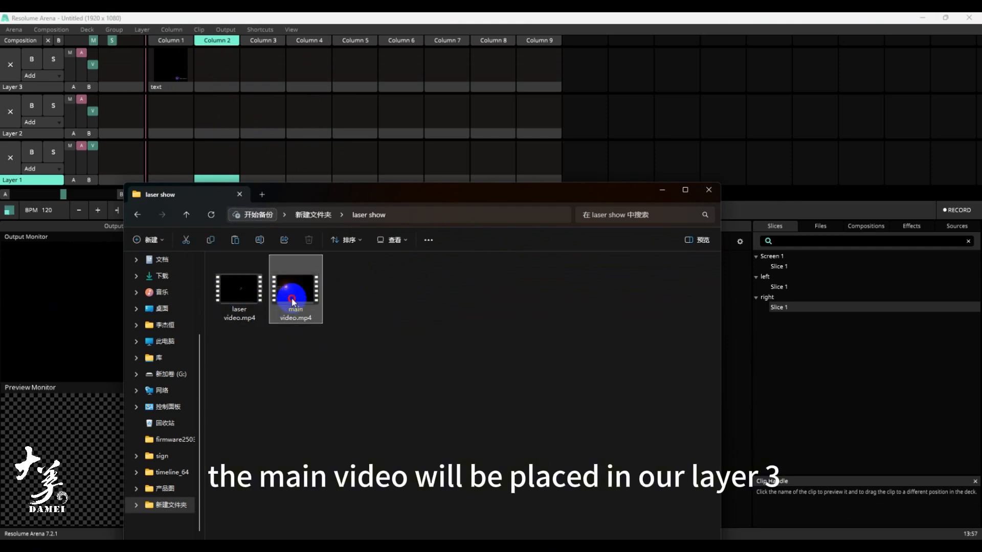
pyautogui.moveTo(289, 294); pyautogui.dragTo(218, 74)
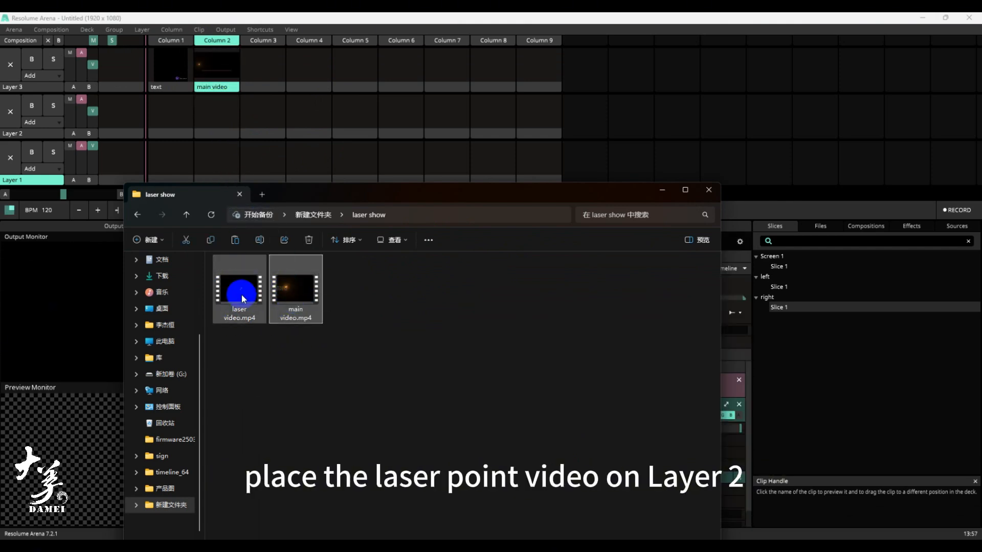
pyautogui.moveTo(228, 285); pyautogui.dragTo(215, 110)
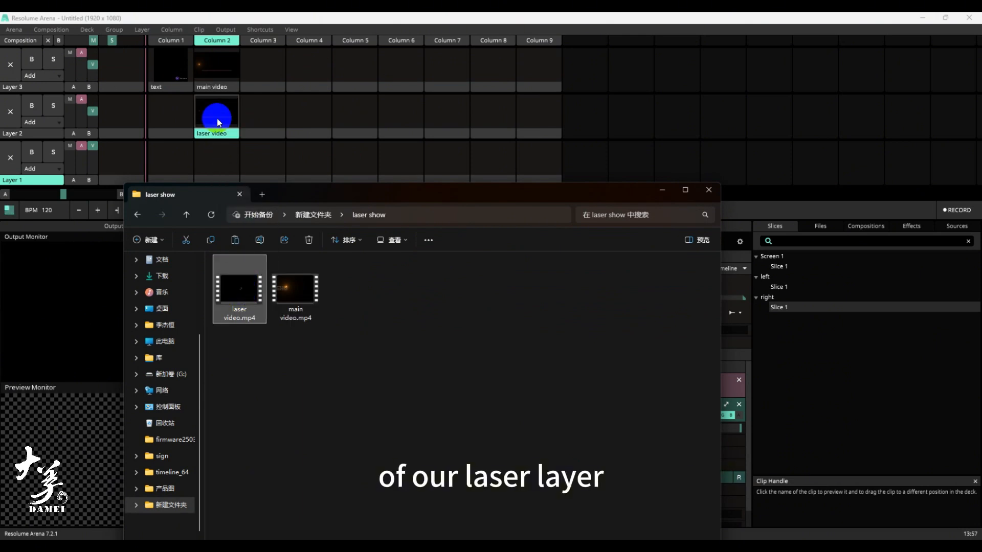
pyautogui.click(663, 189)
# - Resize the main video clip in Layer 3 with the Stretch option
pyautogui.click(218, 84)
pyautogui.rightClick(218, 85)
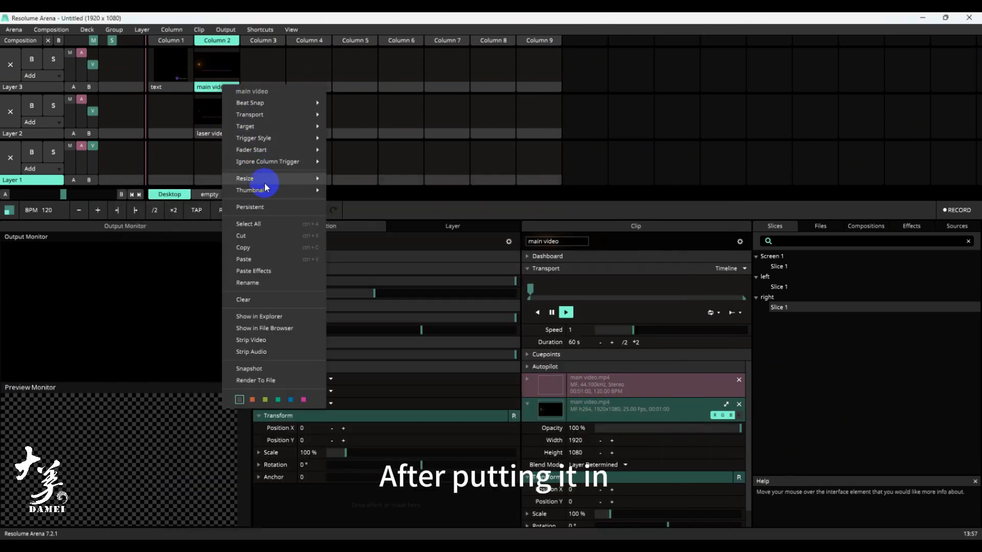
pyautogui.moveTo(276, 178)
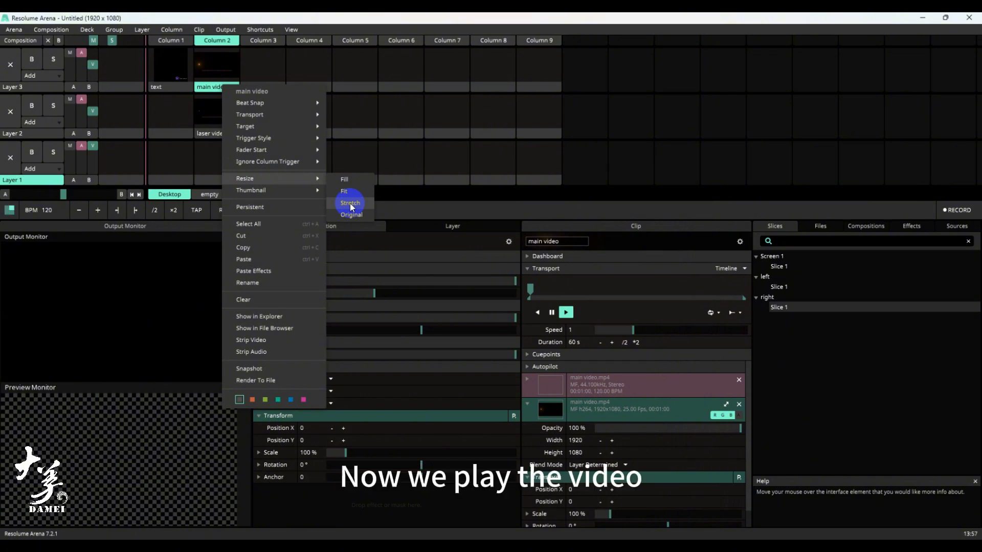
pyautogui.click(351, 203)
# - Resize the laser video clip in Layer 2 with Stretch and start all clips in Column 2 together
pyautogui.click(215, 122)
pyautogui.rightClick(216, 132)
pyautogui.moveTo(279, 228)
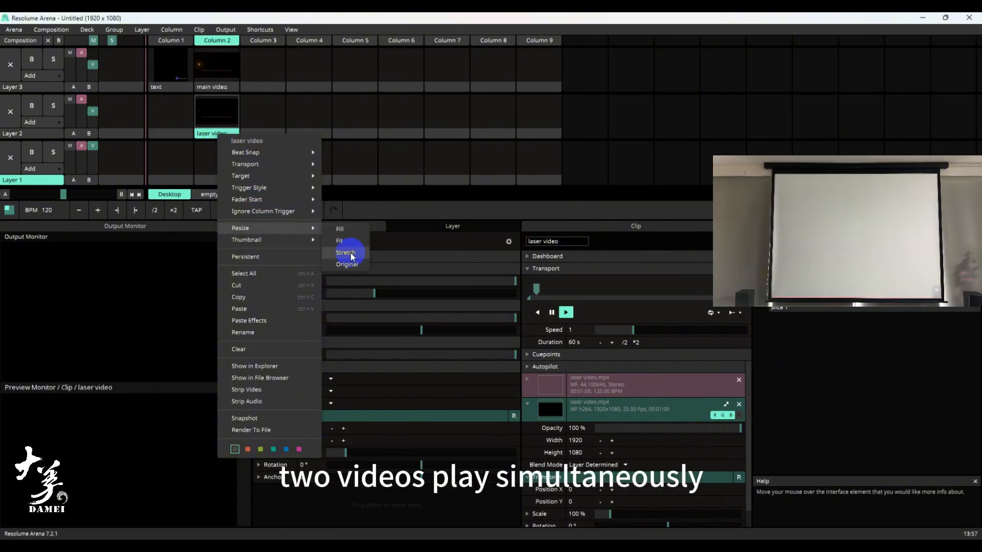
pyautogui.click(352, 257)
pyautogui.click(227, 42)
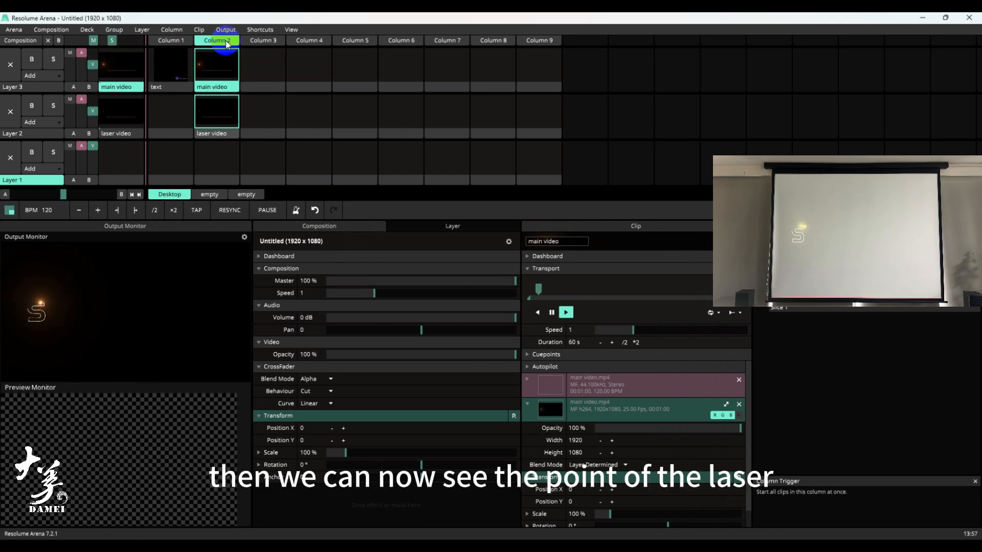